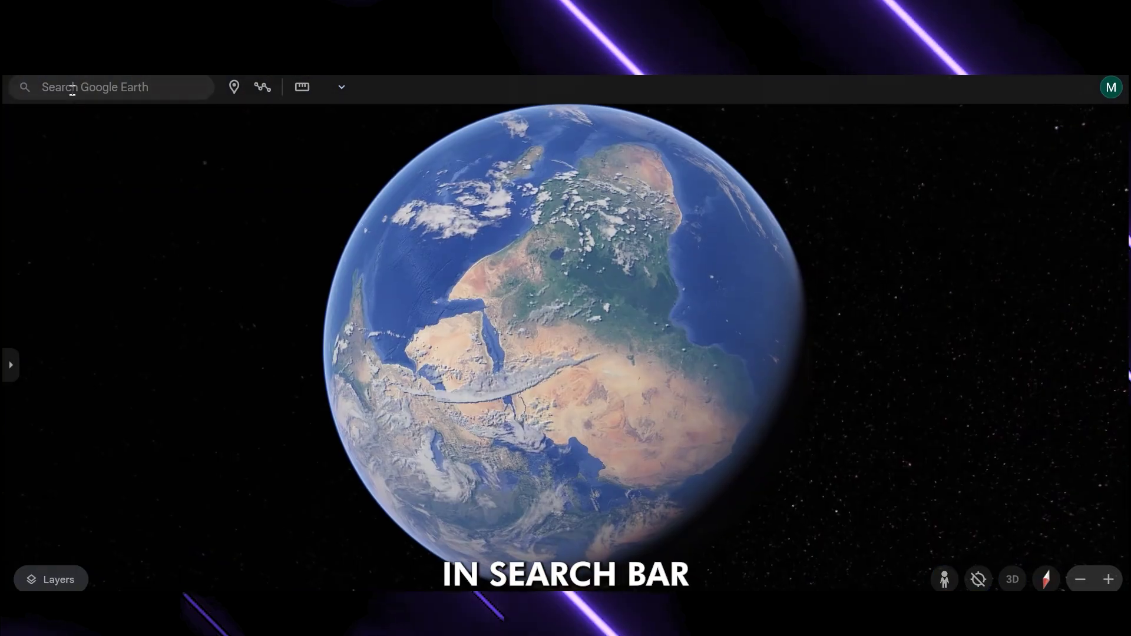
Find Tokyo in Google Earth with 3D buildings shown, and frame a wide tilted view of the surrounding coastline
click(72, 89)
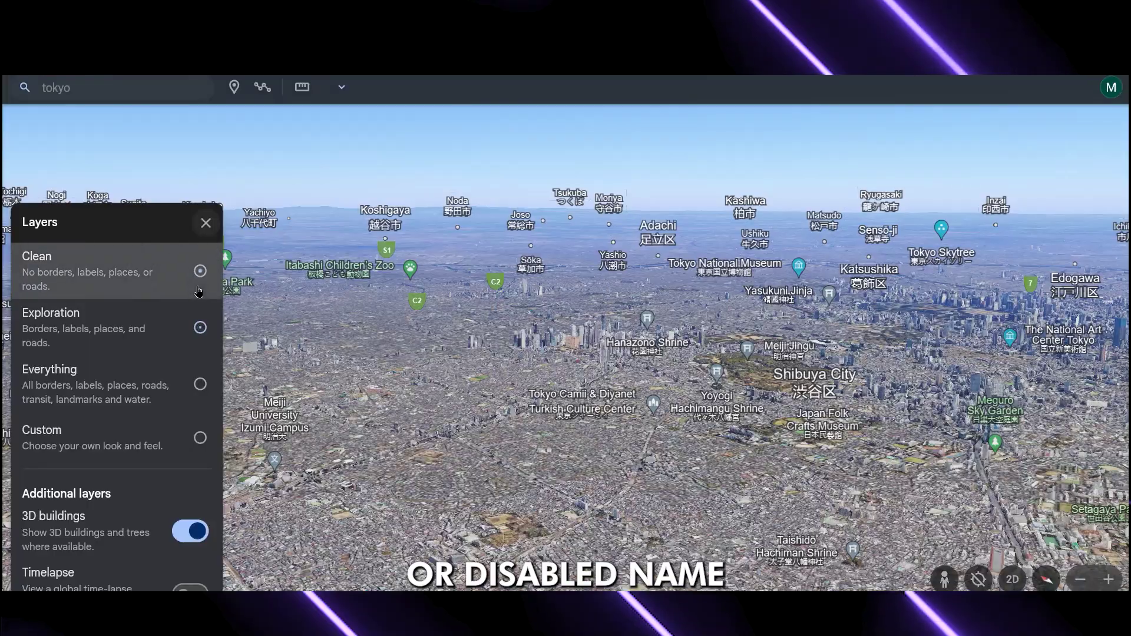
click(198, 291)
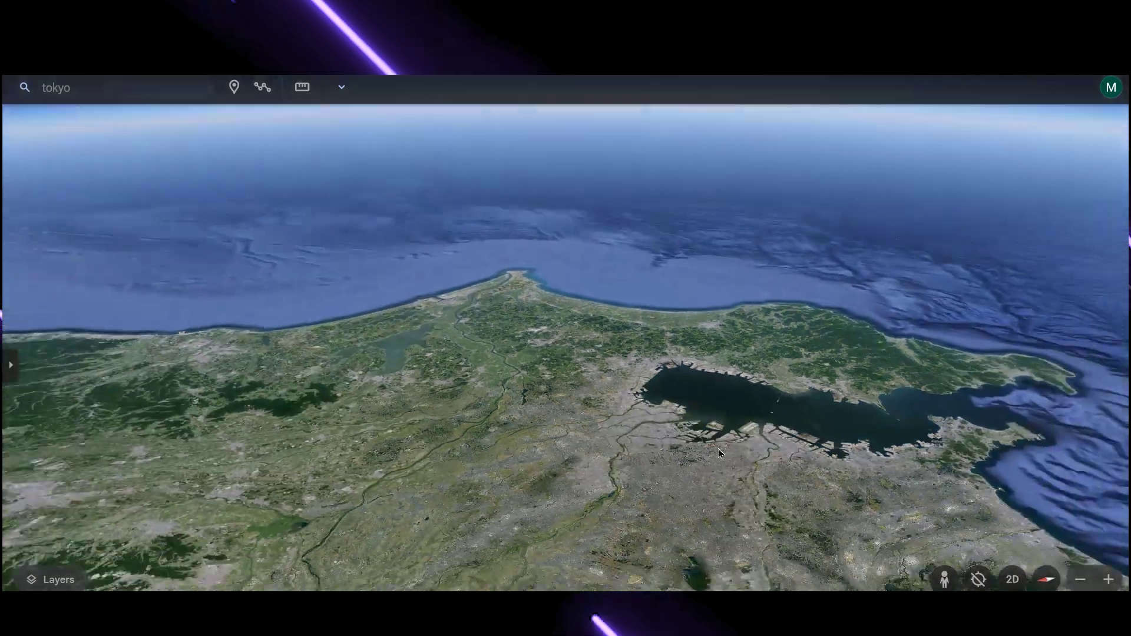
scroll(737, 458, down, 5)
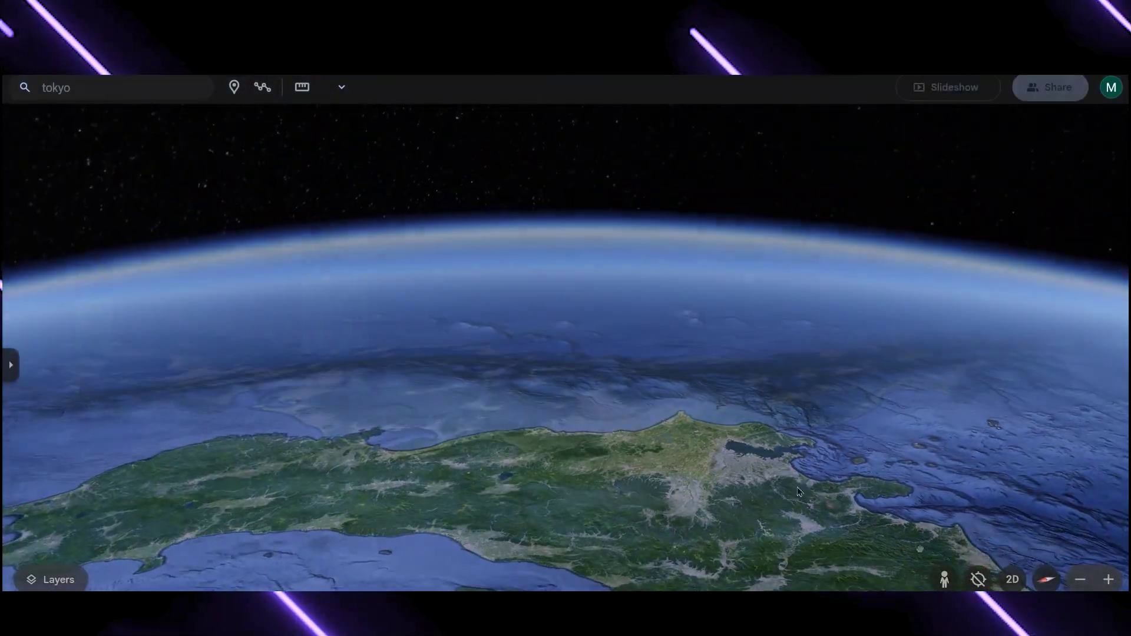
drag(825, 489, 936, 507)
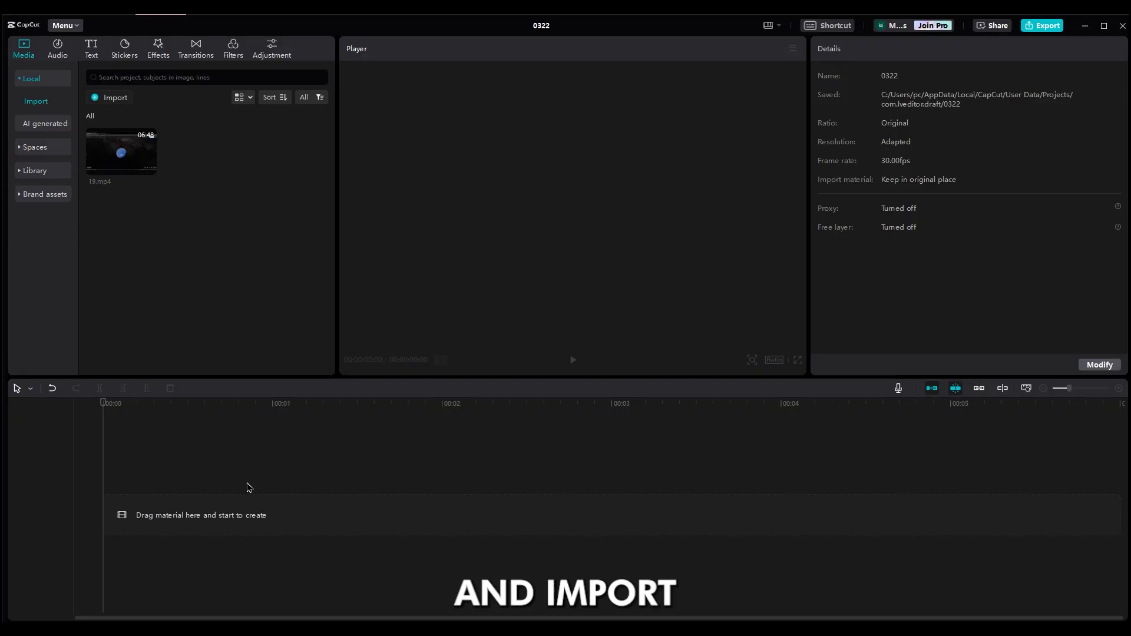
Switch to CapCut, place 19.mp4 at the start of the timeline, trim it to 00:00:09:01 and scale it to 148%
drag(143, 507, 110, 532)
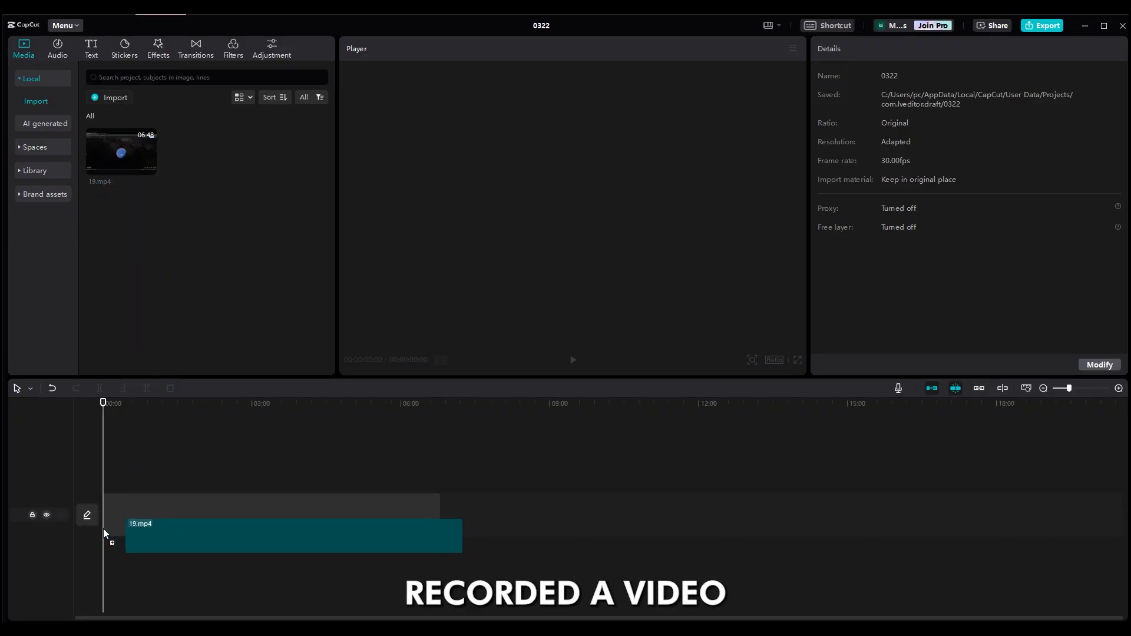
drag(409, 411, 403, 410)
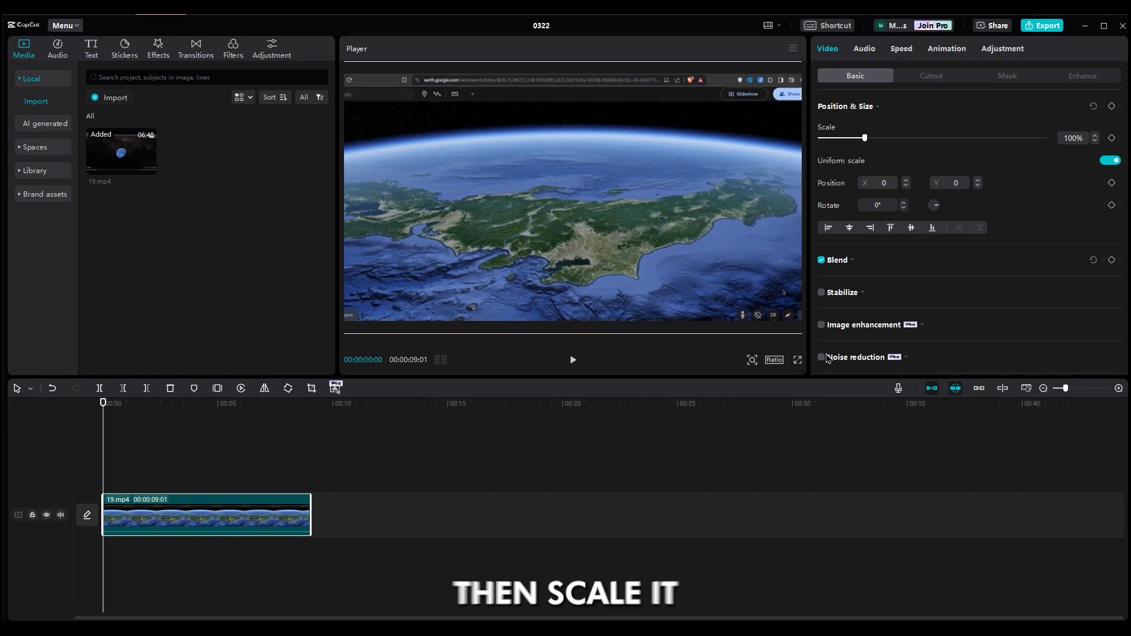
click(175, 486)
click(173, 512)
Add a text layer spanning the clip, containing a long row of dashes ending in ">", in yellow at font size 6
click(90, 51)
drag(106, 113, 108, 491)
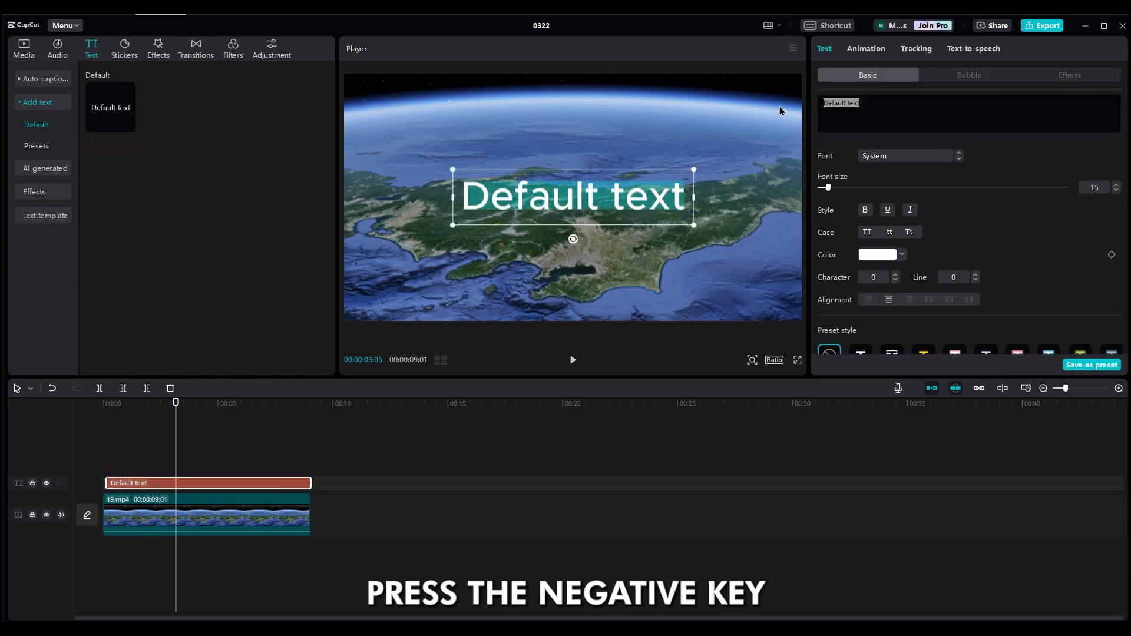
text(------)
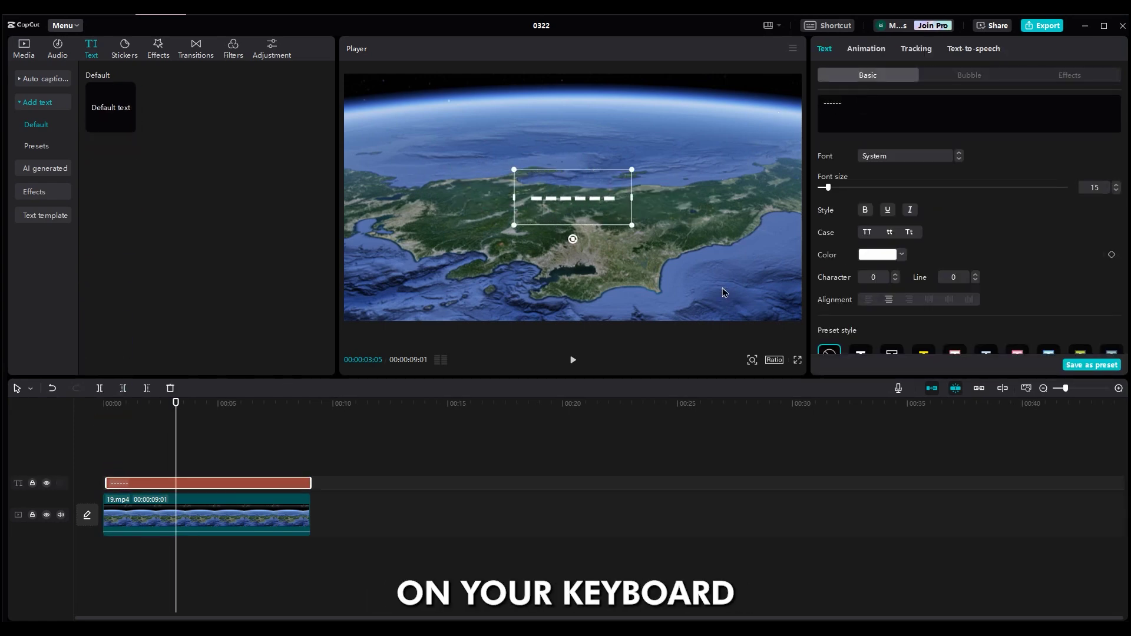
text(------------------------------------)
drag(833, 190, 821, 189)
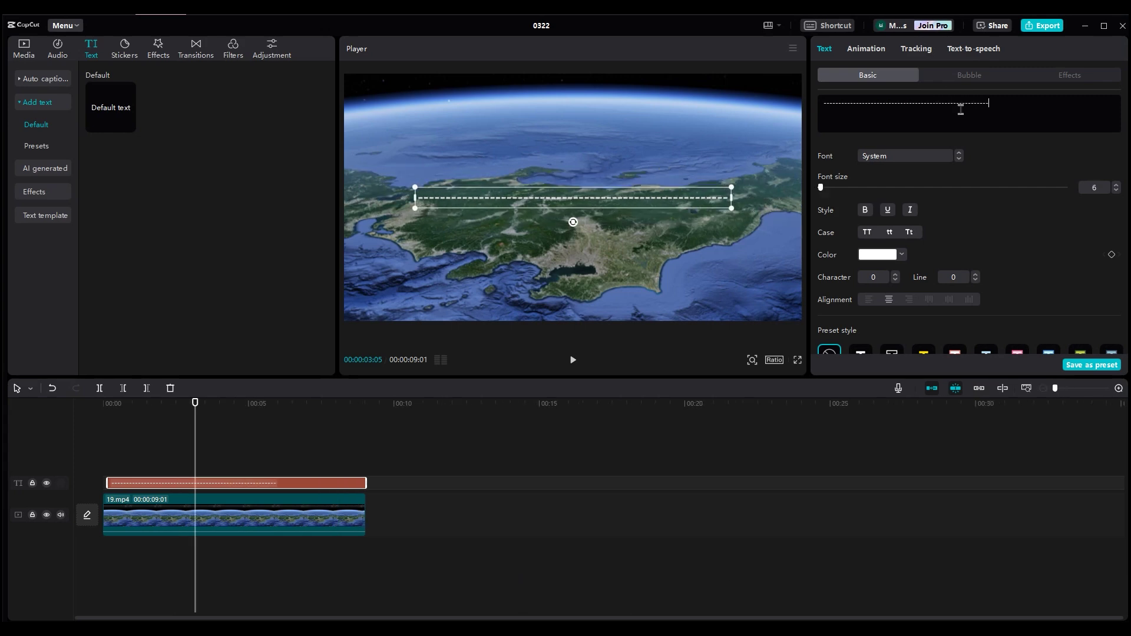
click(888, 258)
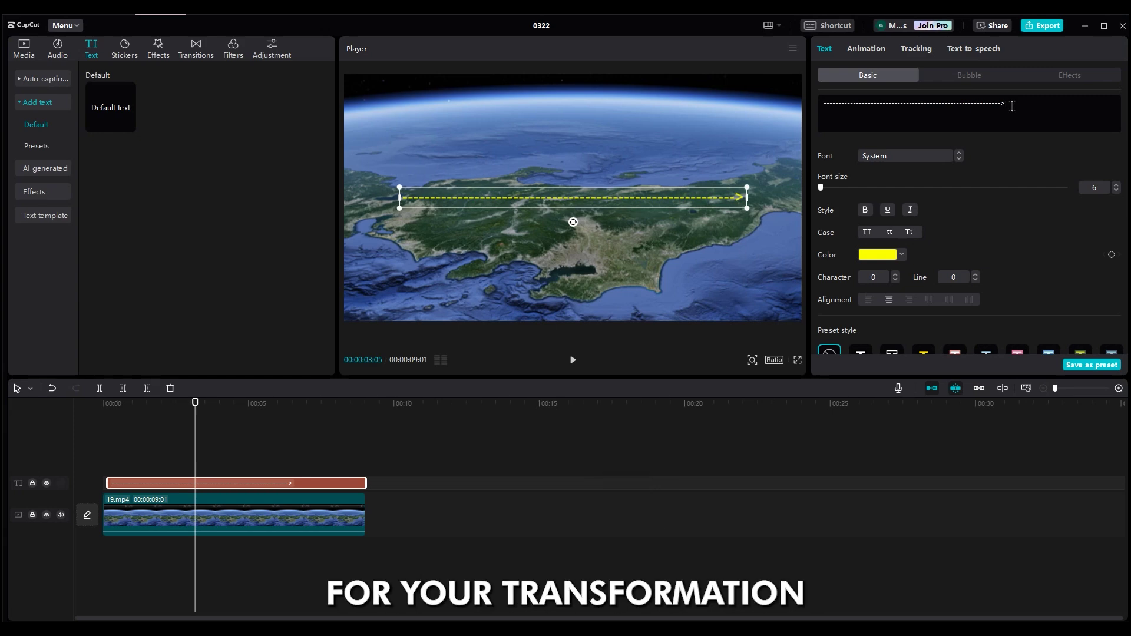
Curve the dashed arrow text upward with a strength of 65°
scroll(1013, 260, down, 5)
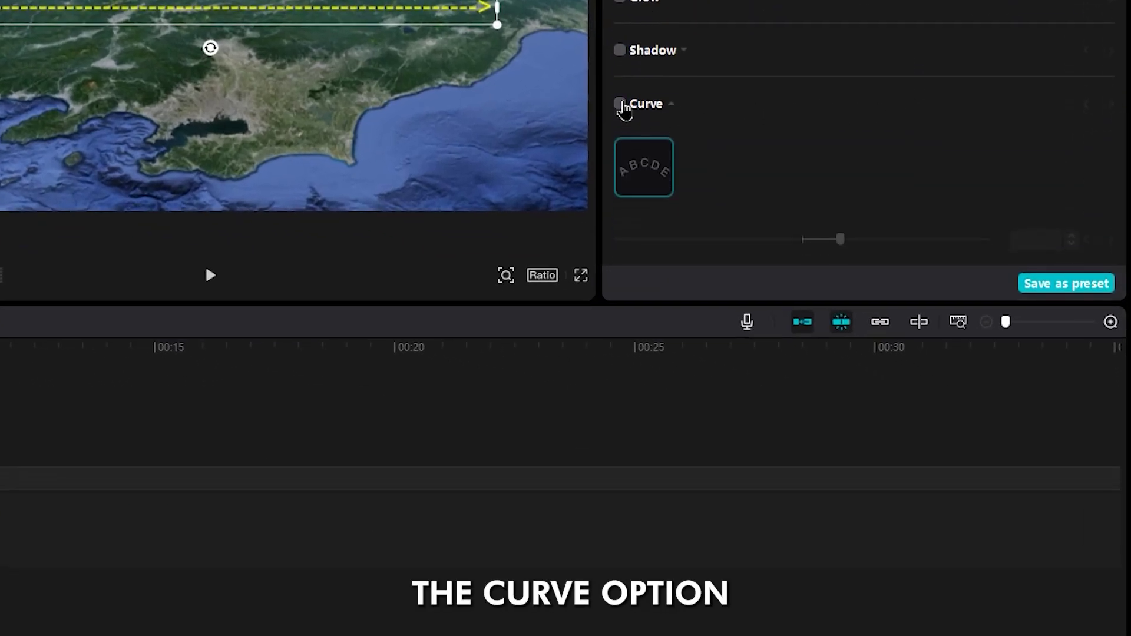
click(621, 105)
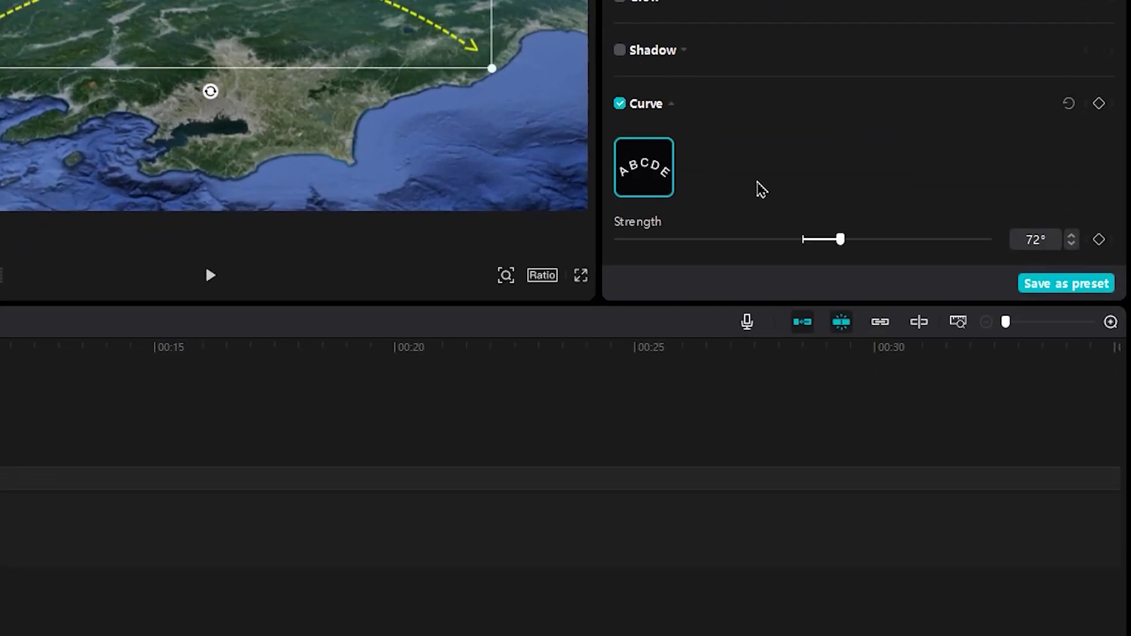
drag(841, 246, 852, 247)
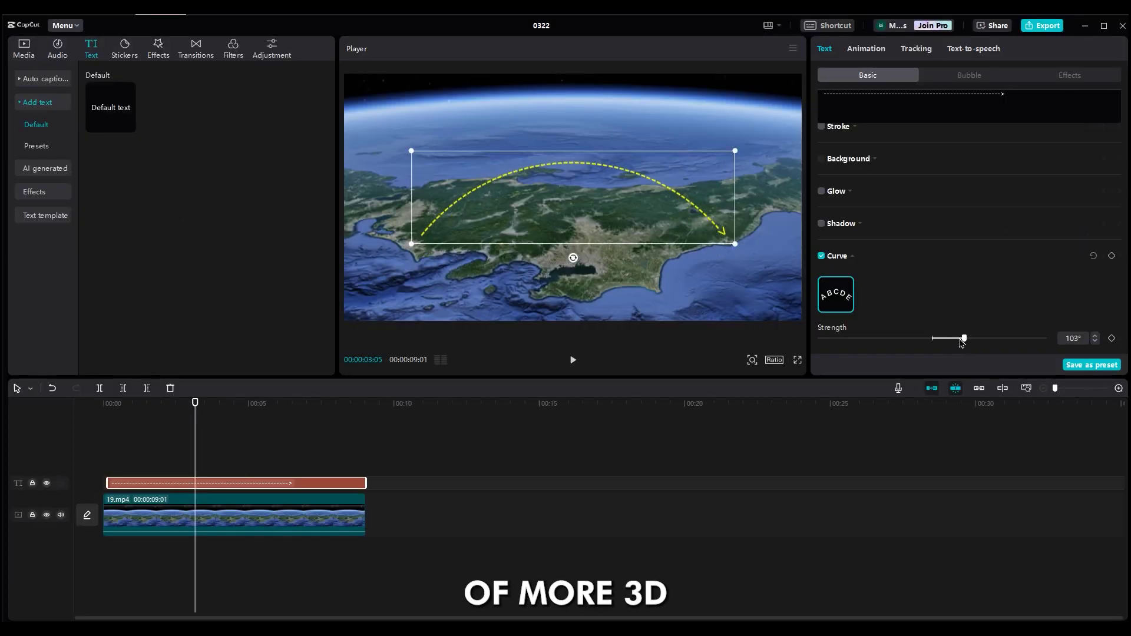
drag(962, 342, 951, 340)
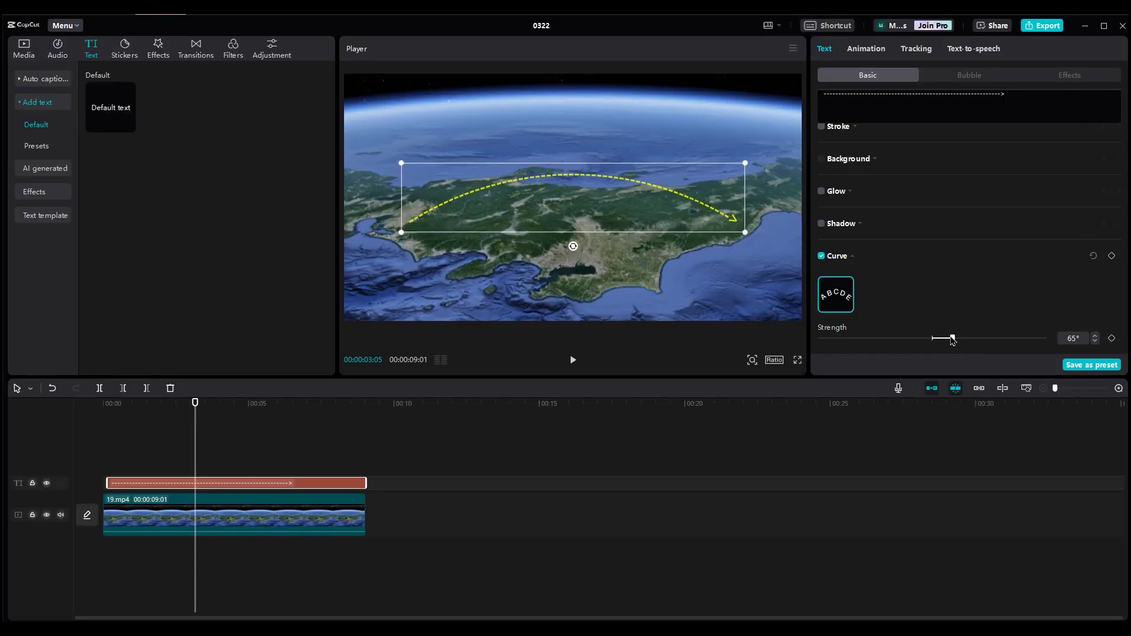
Align the arrow text with the start of the clip and apply the Flipping In animation with a 3.0 s duration
click(165, 471)
click(142, 485)
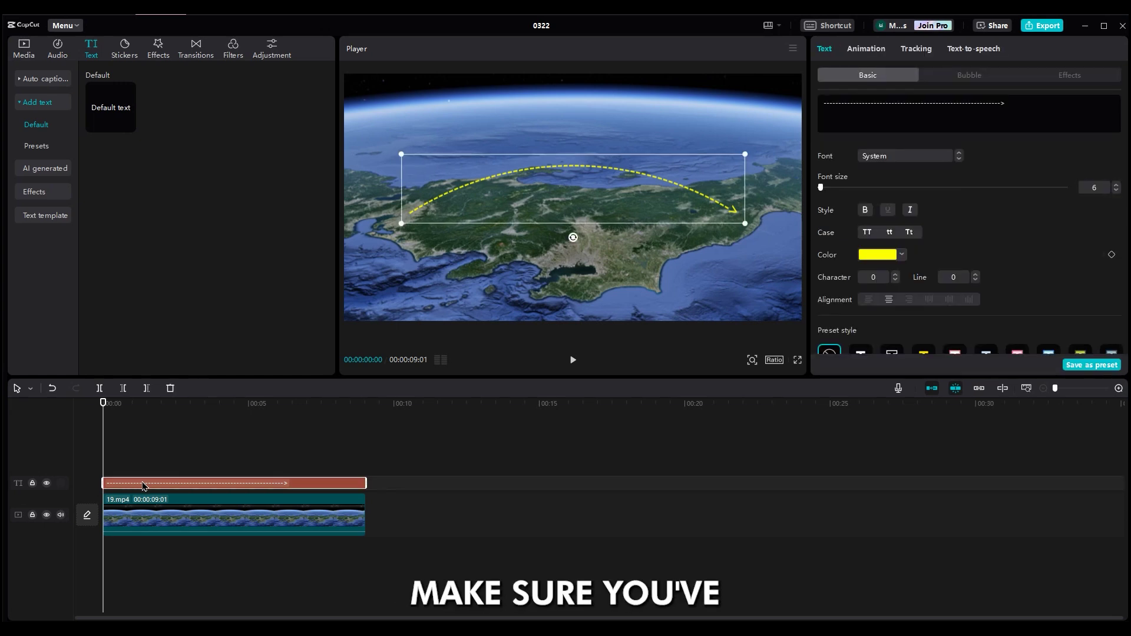
click(874, 54)
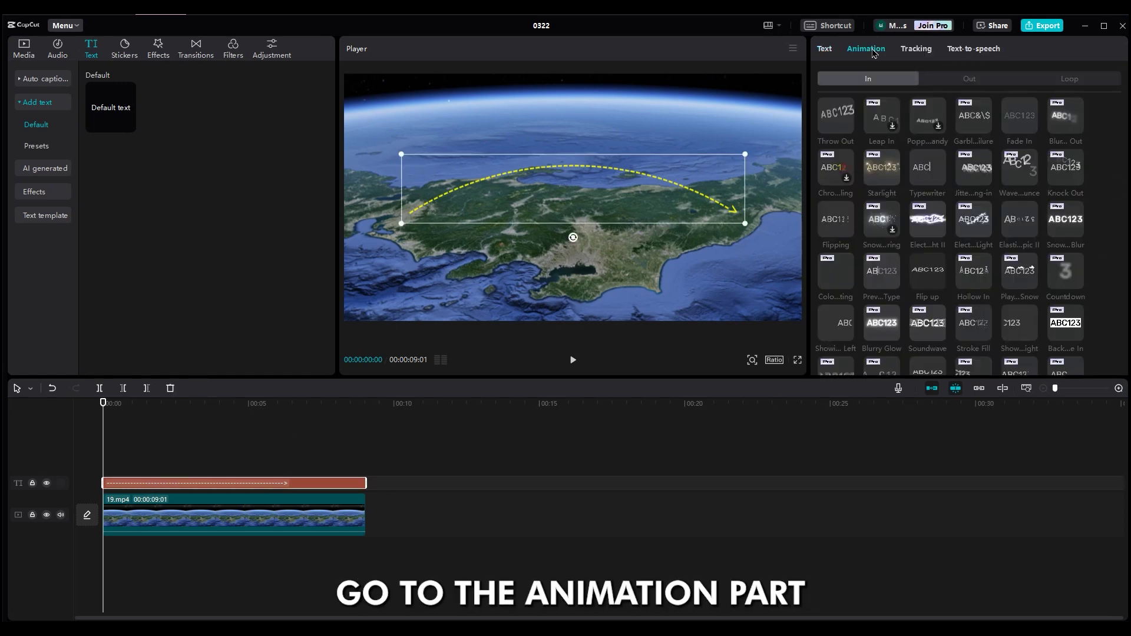
click(829, 234)
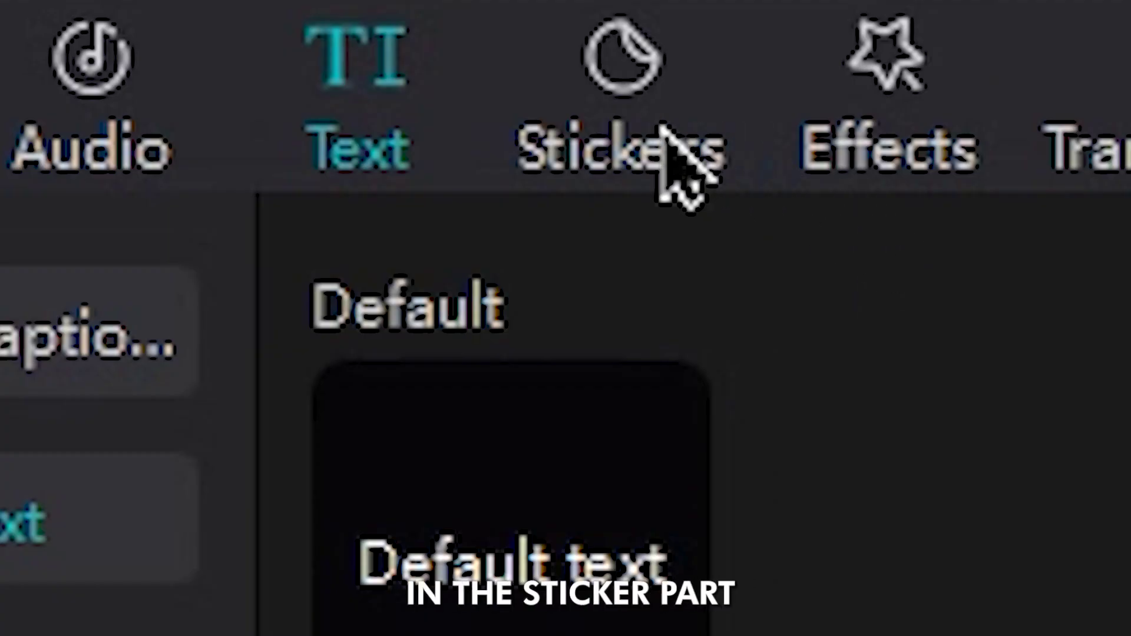
Add the burst-lines sticker from the Sketch category across the whole clip and place it small at the arrow's starting point
click(125, 51)
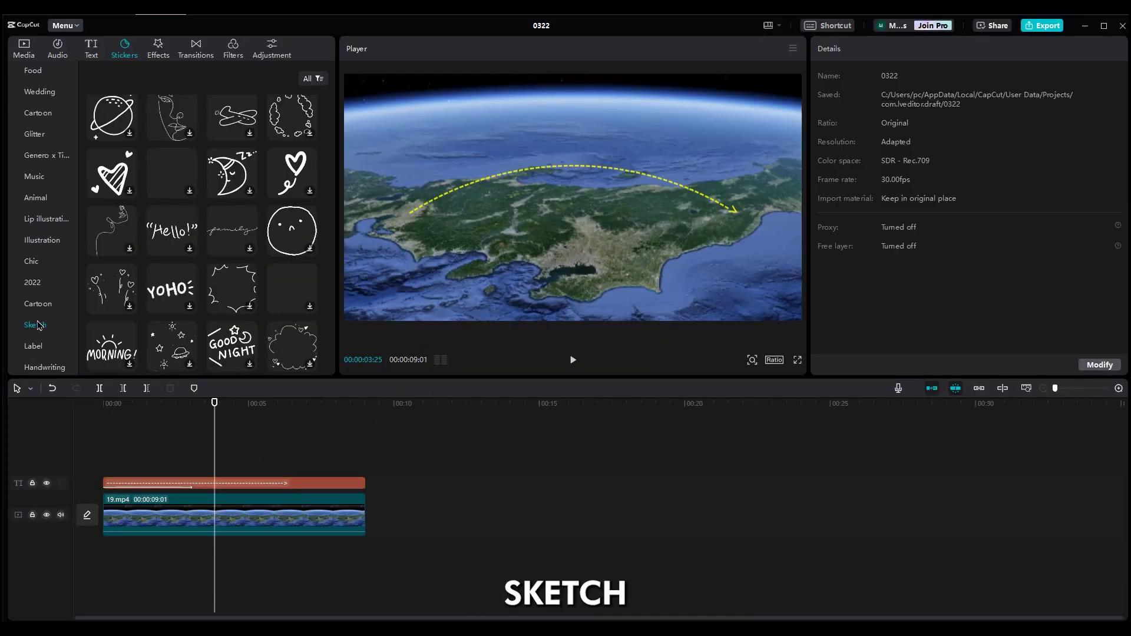
click(35, 326)
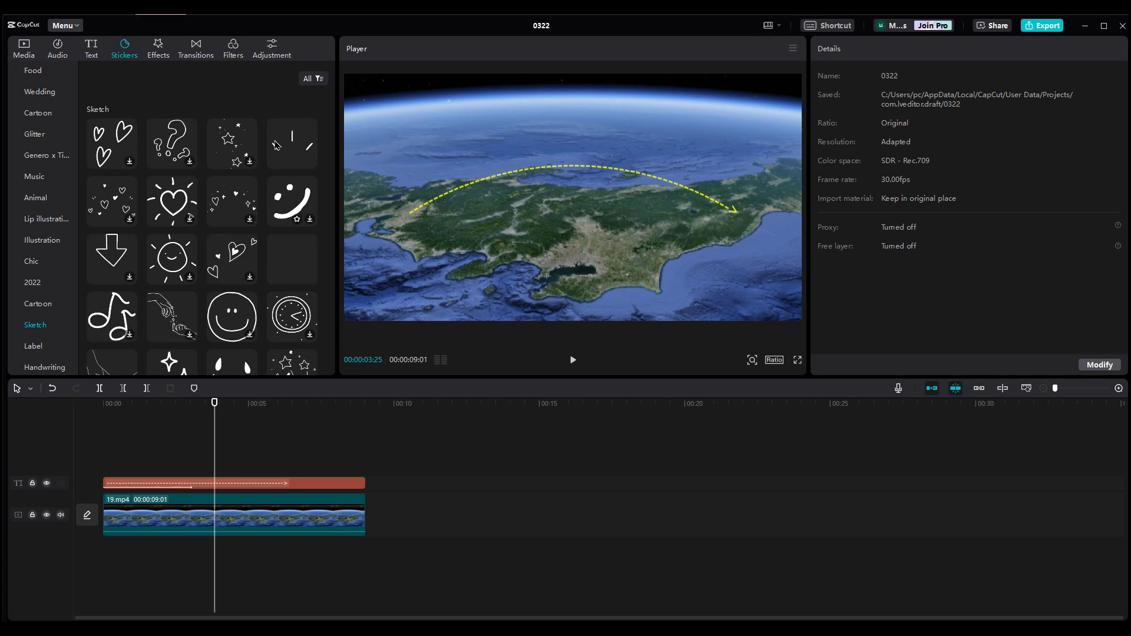
drag(275, 148, 95, 450)
drag(292, 466, 370, 461)
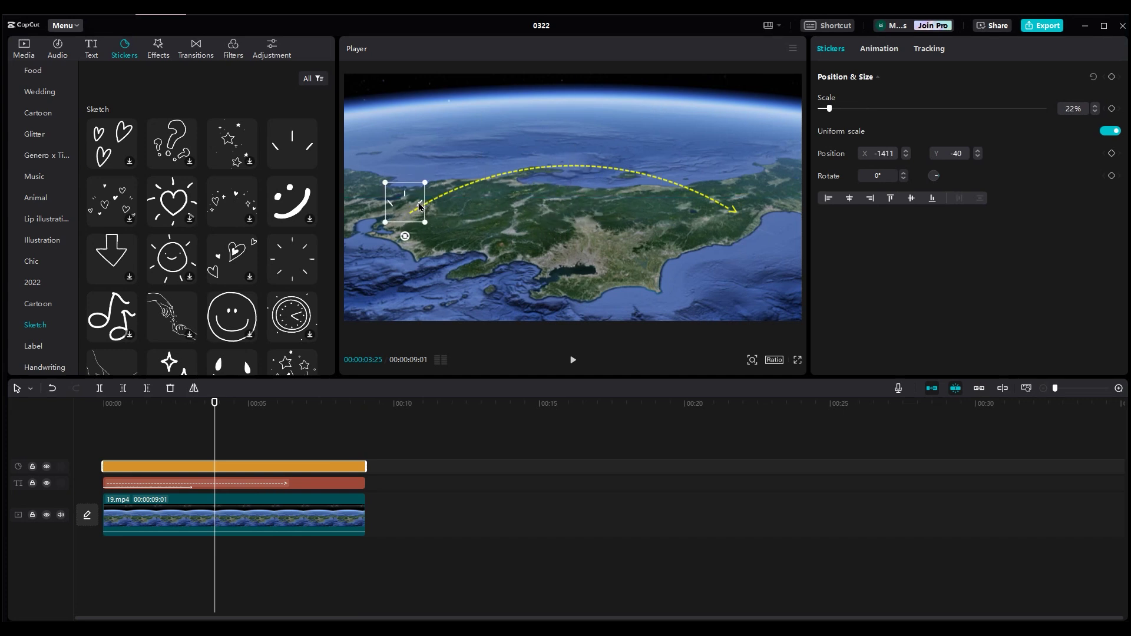
Duplicate the burst sticker, place the copy at the arrowhead and trim its start to about the 3-second mark
drag(133, 466, 133, 451)
drag(411, 204, 737, 197)
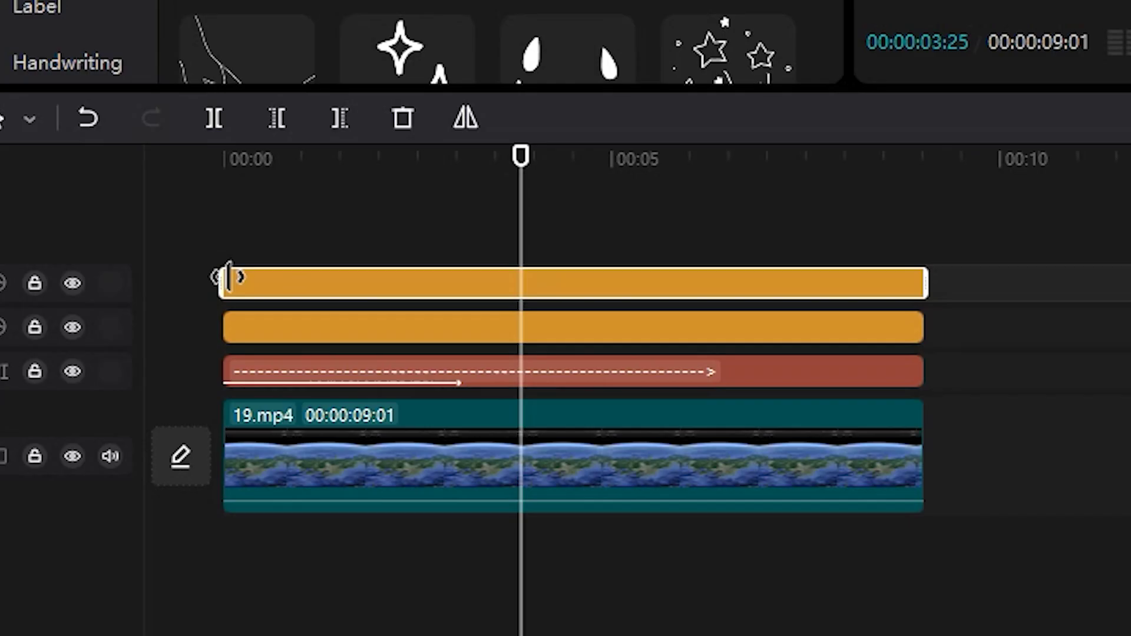
drag(103, 449, 178, 449)
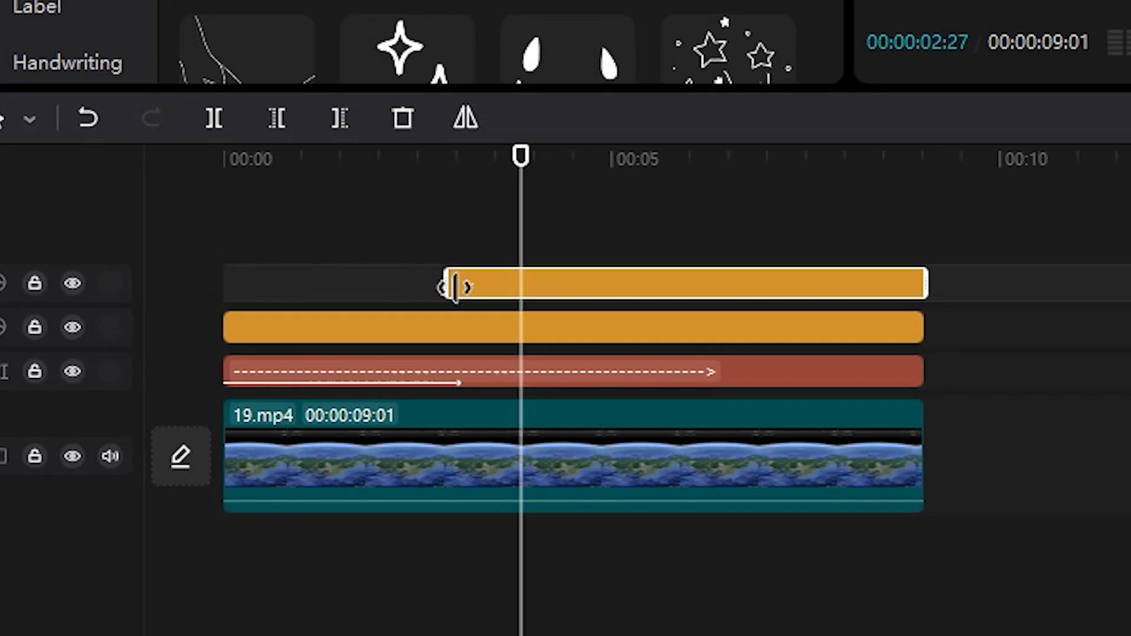
click(411, 228)
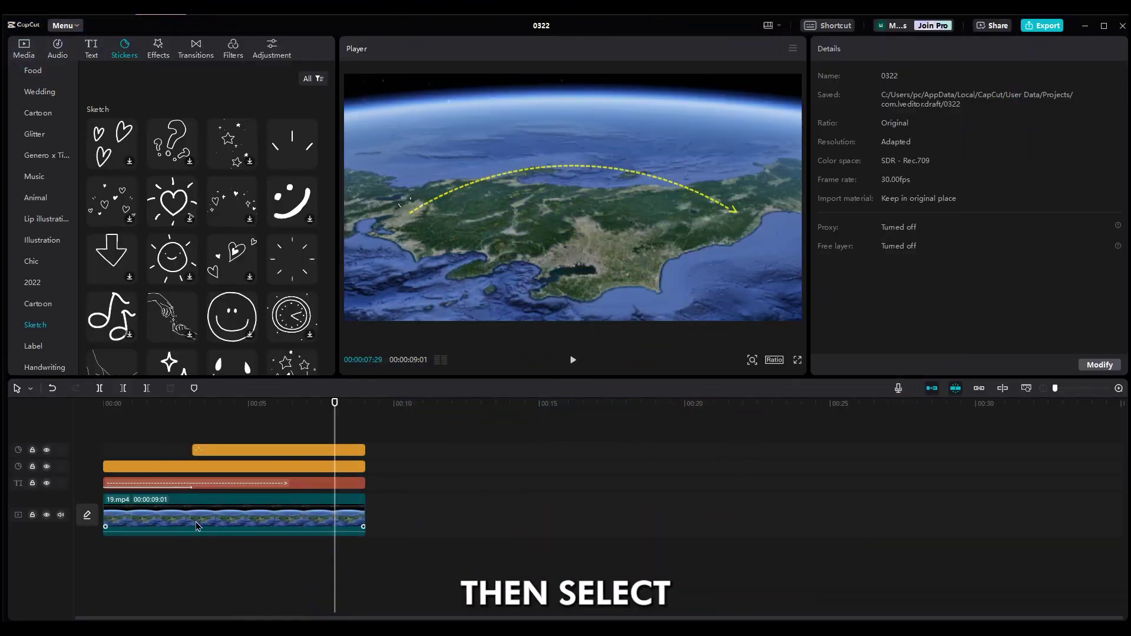
Turn off uniform scale on the video clip, keyframe its scale height from 148% at the start to 212% at 00:00:08:27, and preview it
click(197, 518)
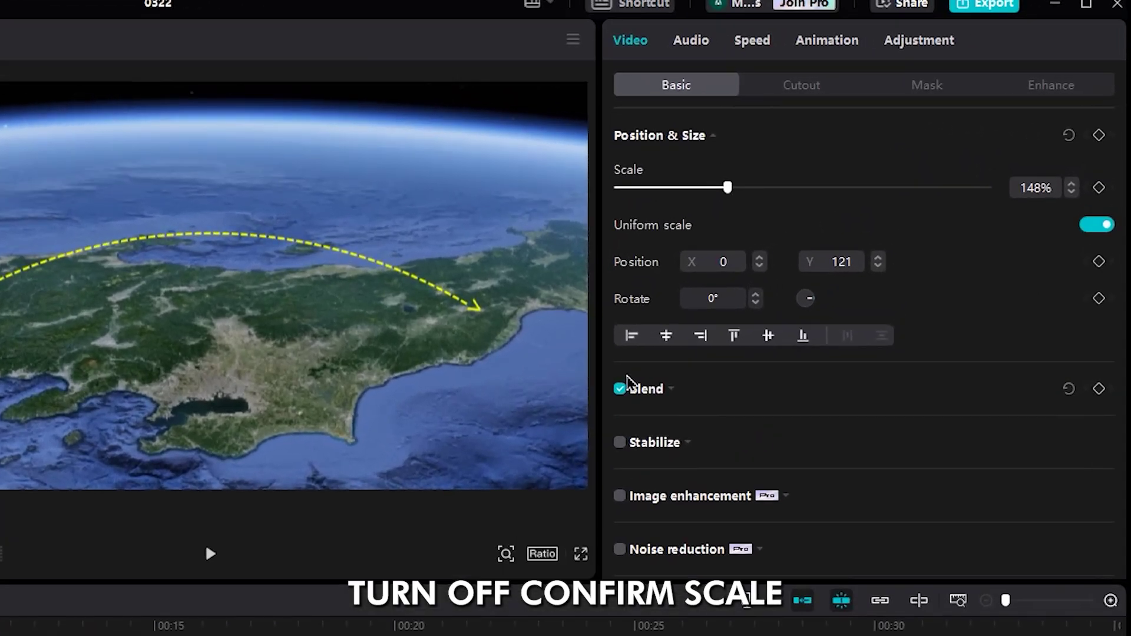
click(1099, 227)
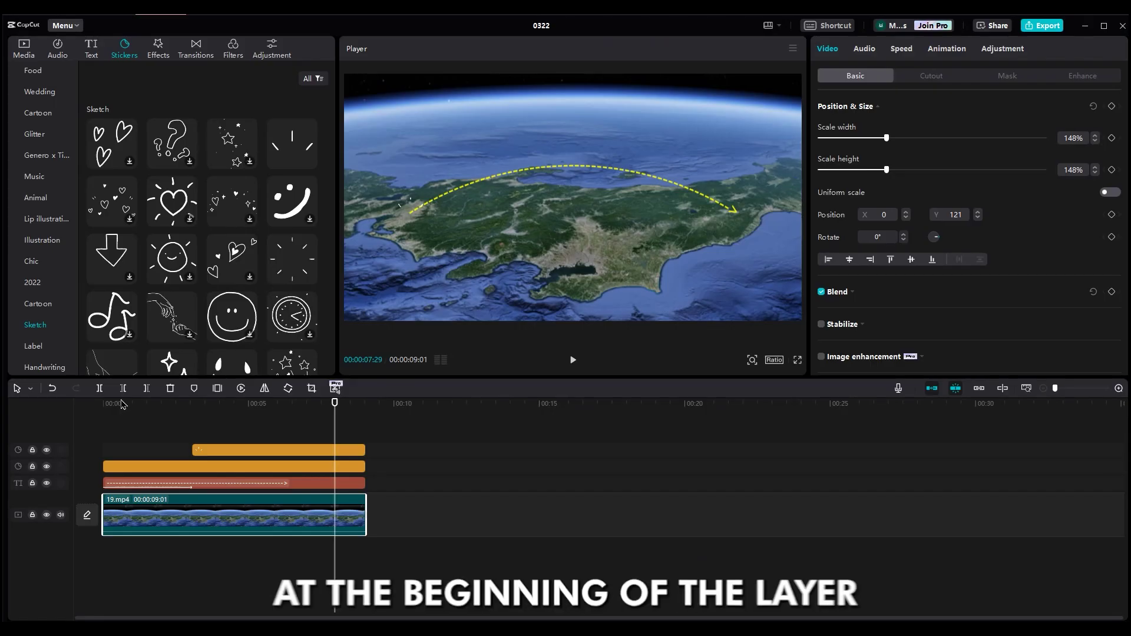
click(104, 404)
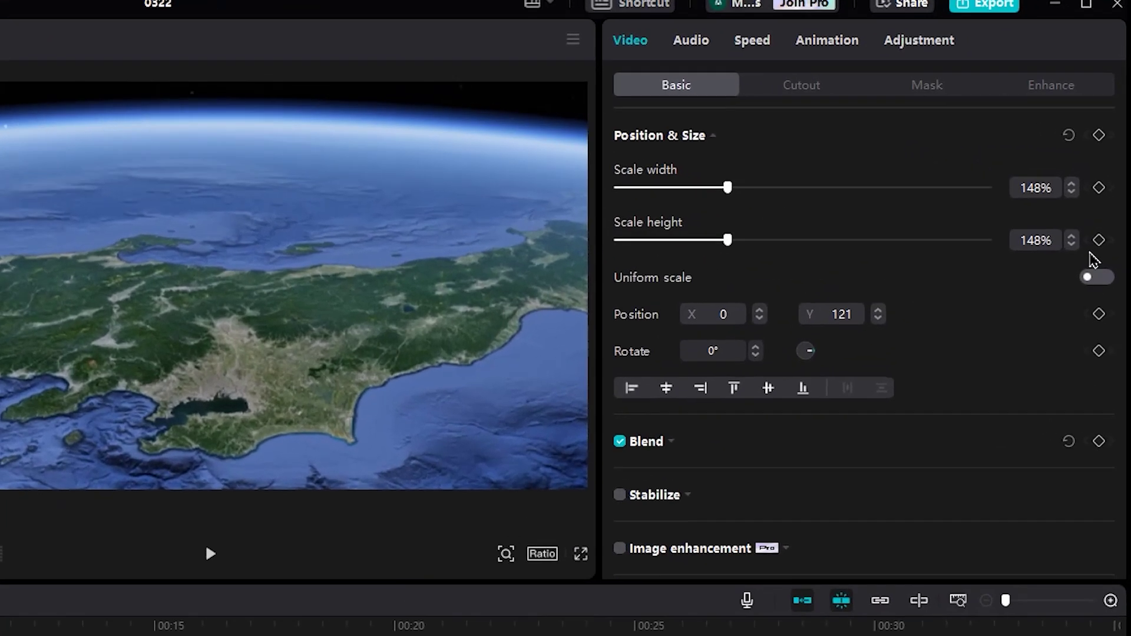
click(1099, 240)
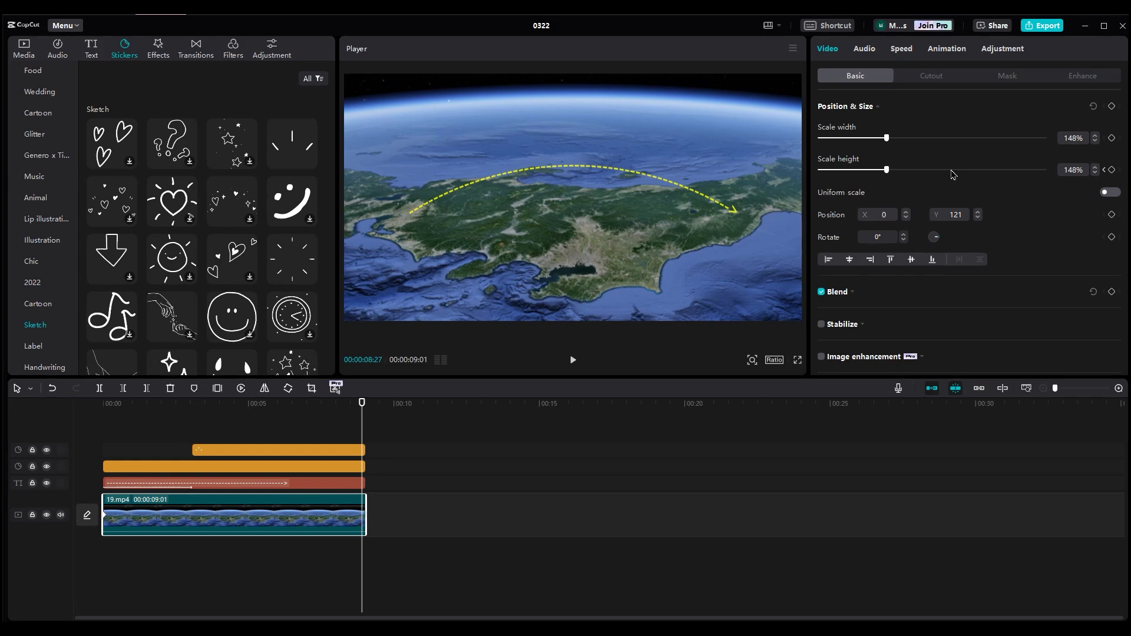
click(901, 170)
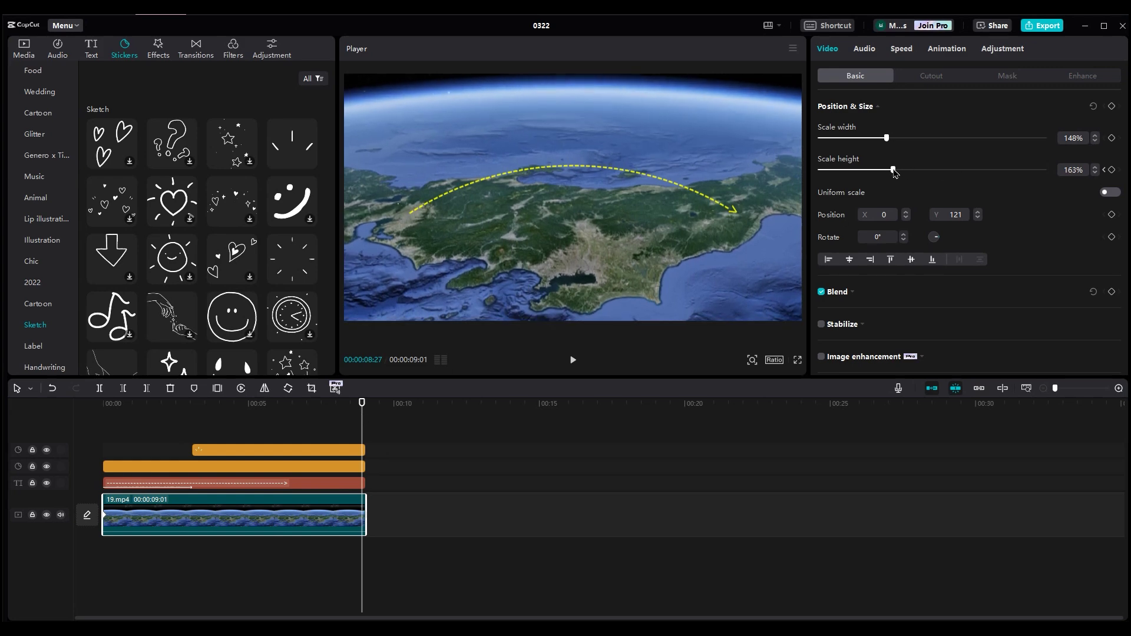
drag(904, 176, 917, 184)
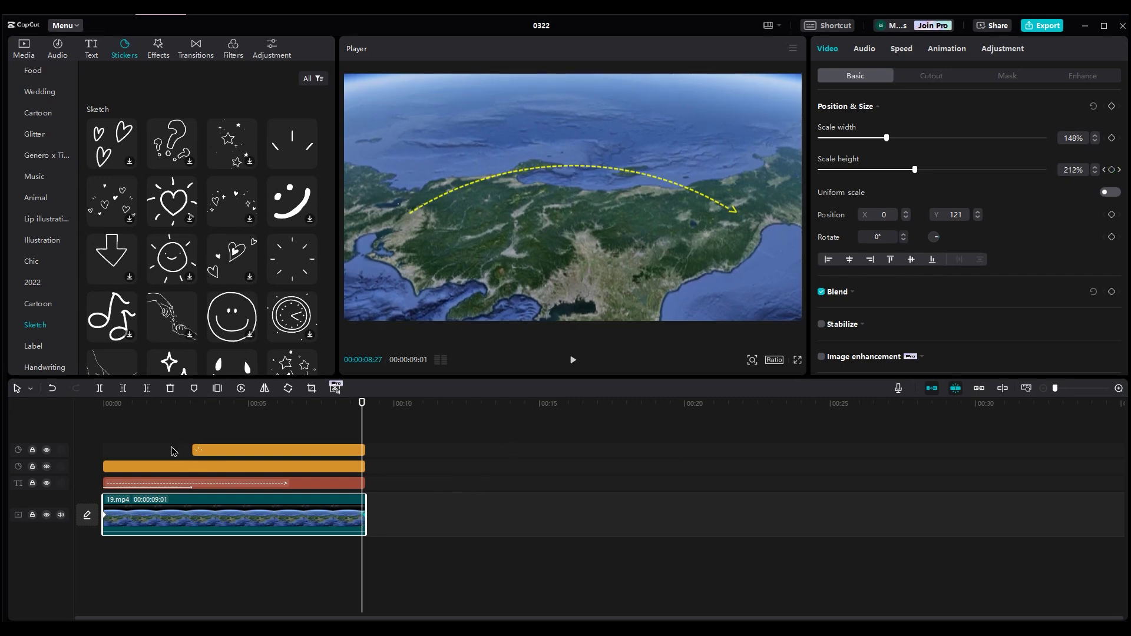
click(120, 432)
drag(117, 407, 74, 412)
key(space)
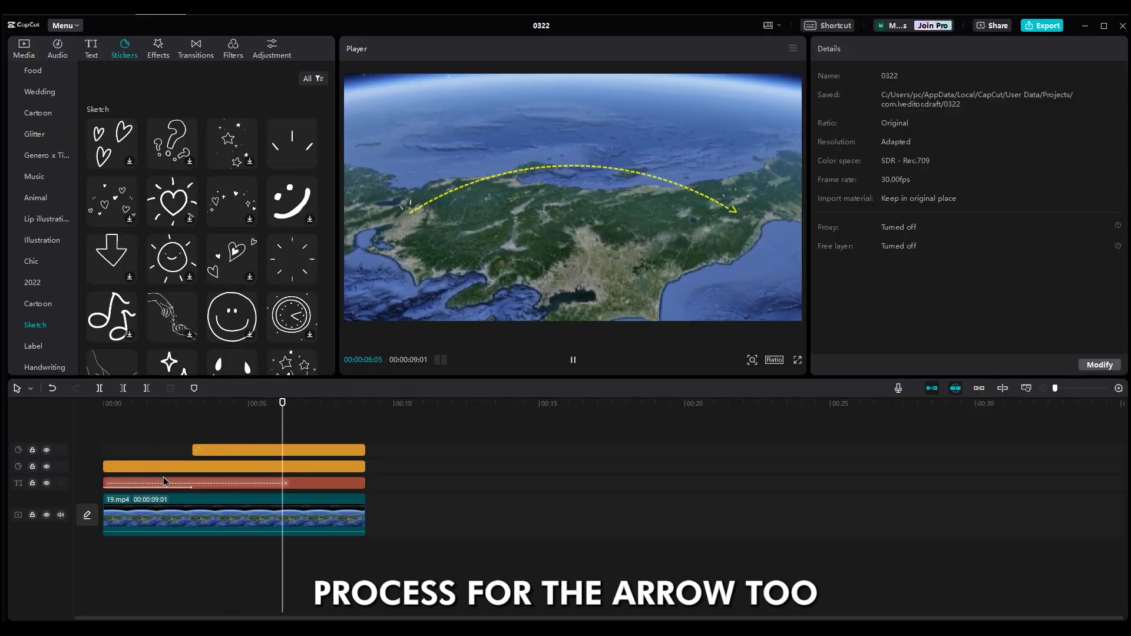
Turn off uniform scale on the arrow text and keyframe its scale height, using 129% near the start of the timeline
click(164, 481)
key(space)
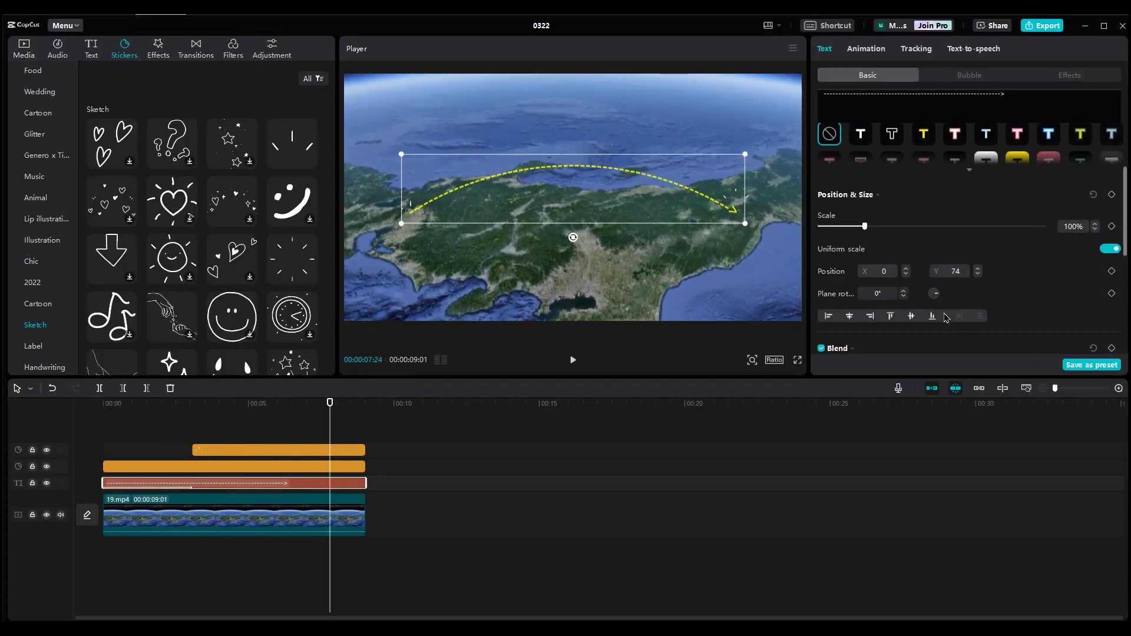
click(1110, 248)
key(space)
scroll(1011, 295, down, 3)
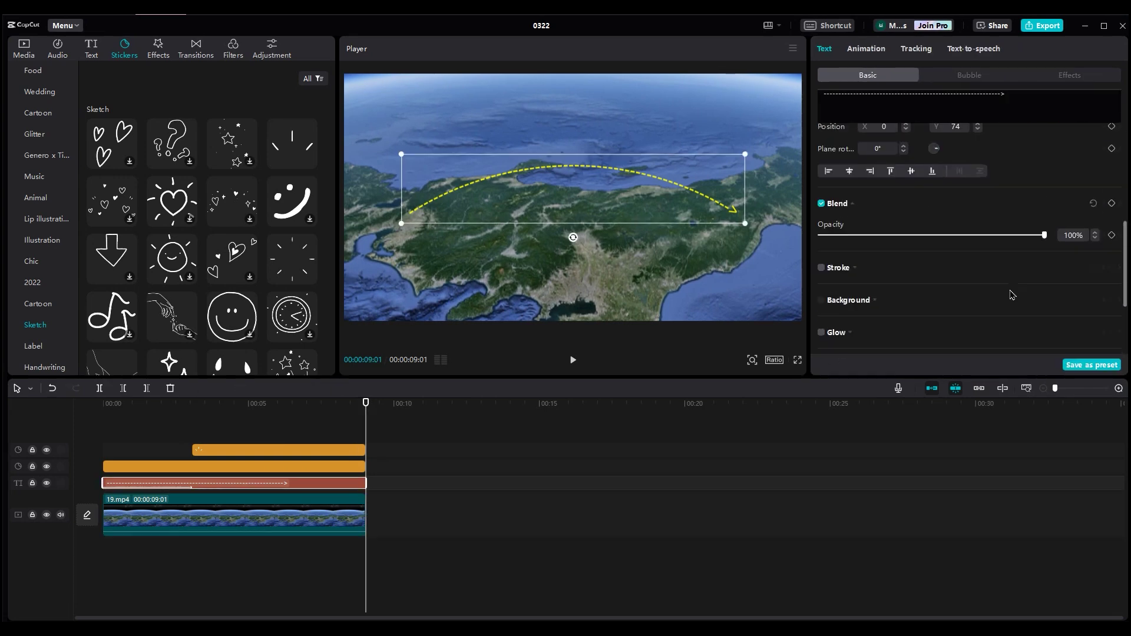
scroll(1012, 295, up, 4)
key(space)
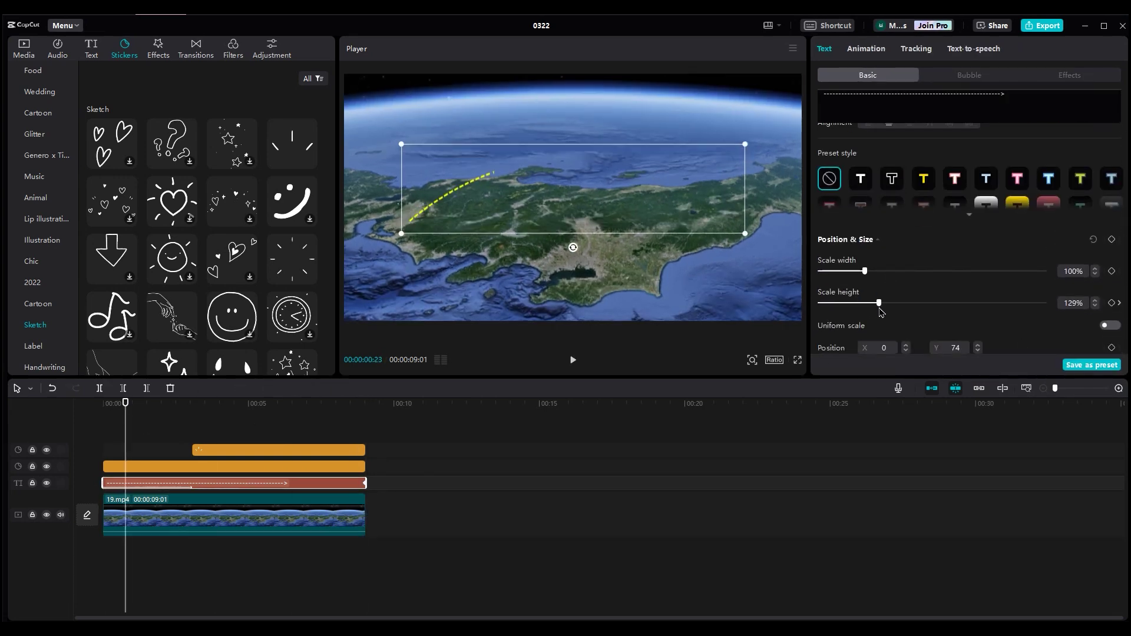
click(106, 422)
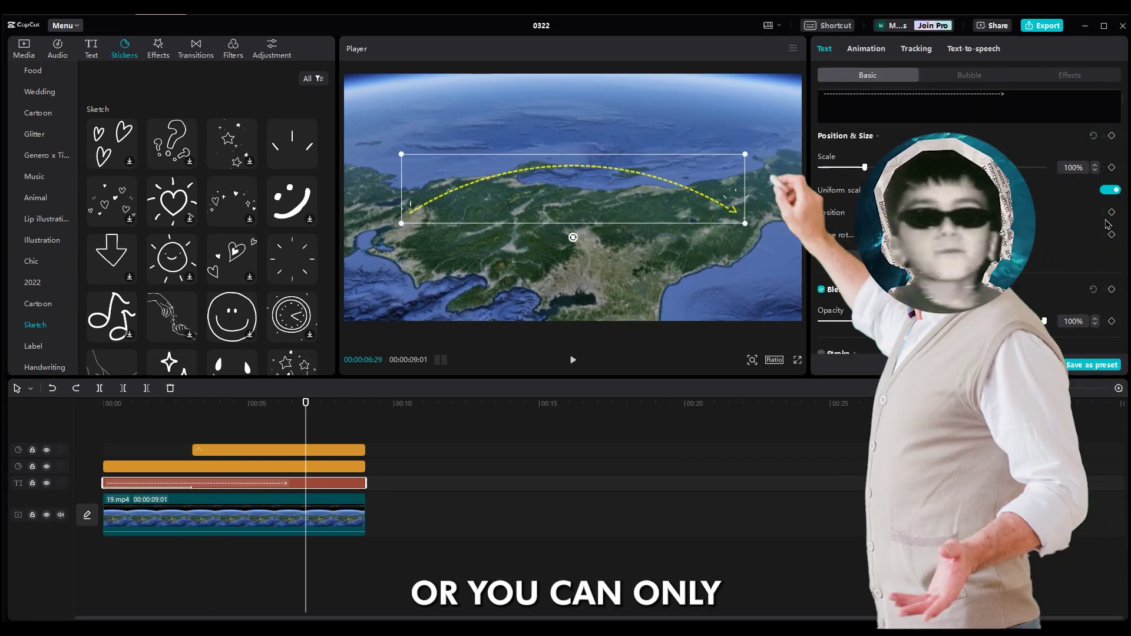
Add a position keyframe to the arrow text and move it to about the 3-second mark
click(1112, 212)
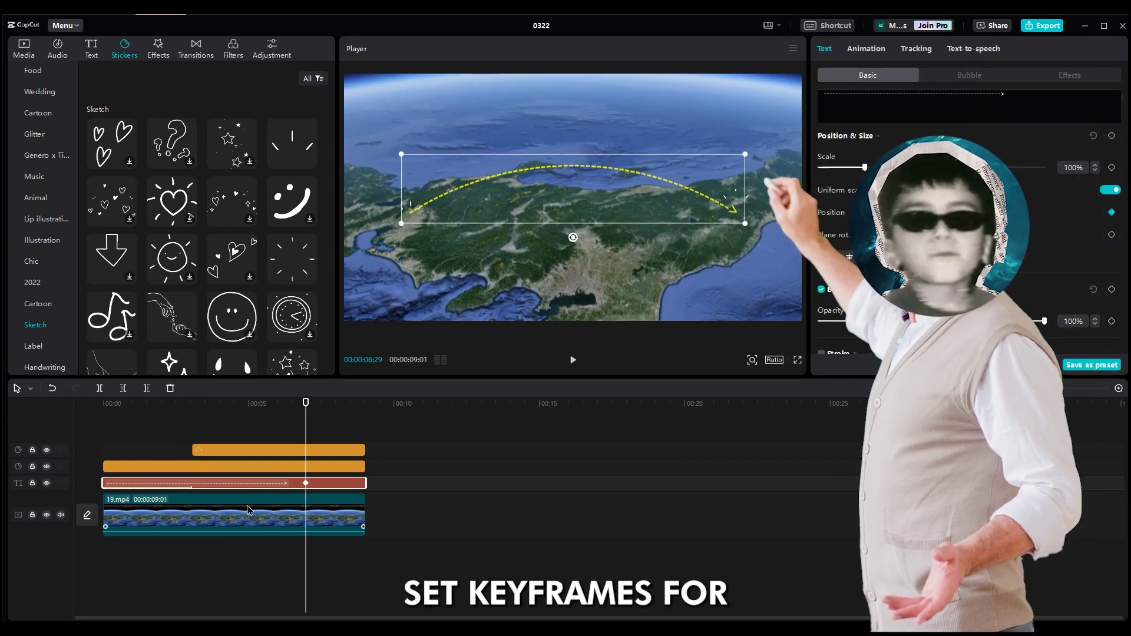
drag(305, 484, 192, 494)
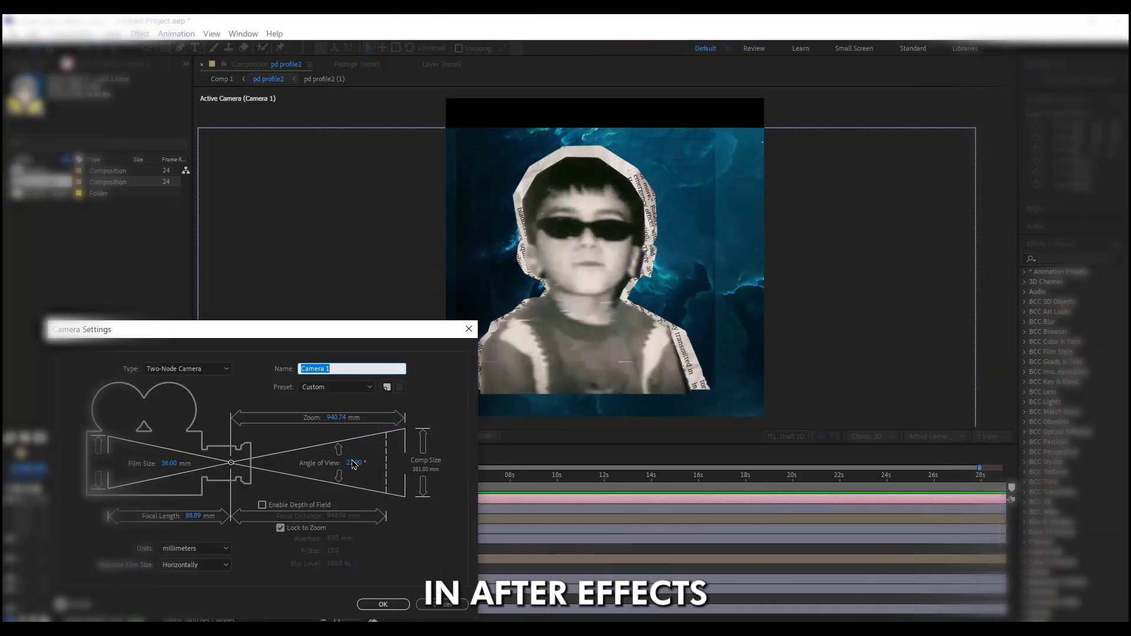
mouse_move(354, 465)
mouse_down()
mouse_move(379, 457)
mouse_move(352, 461)
mouse_up()
drag(169, 463, 183, 464)
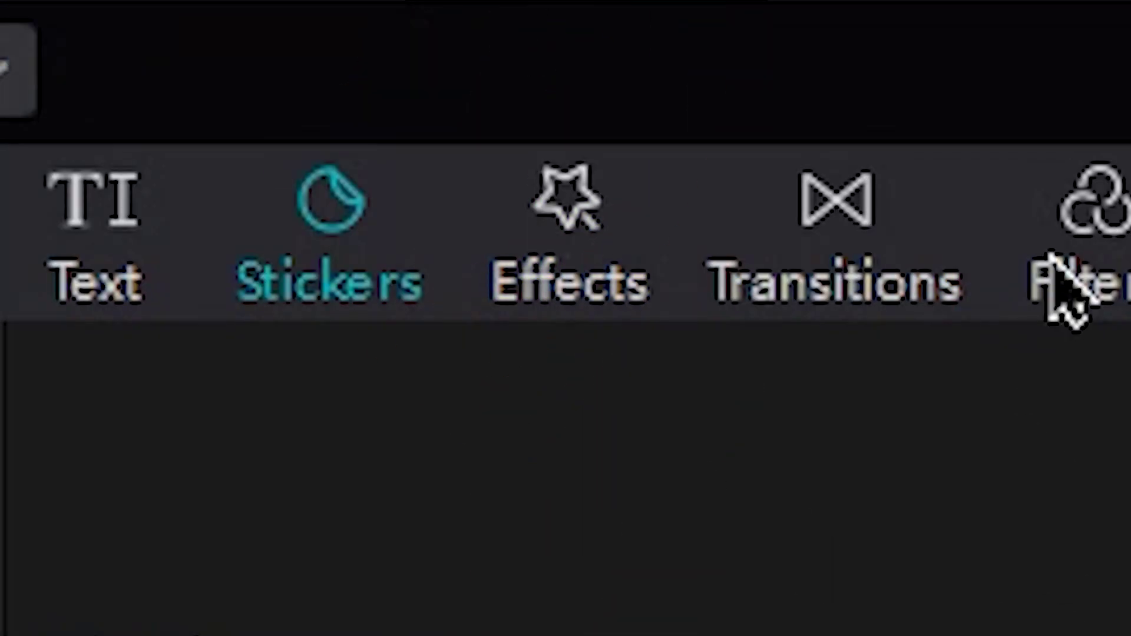
Add the Hazy video effect from the Lens category between the arrow text and 19.mp4, spanning the full clip length
click(551, 192)
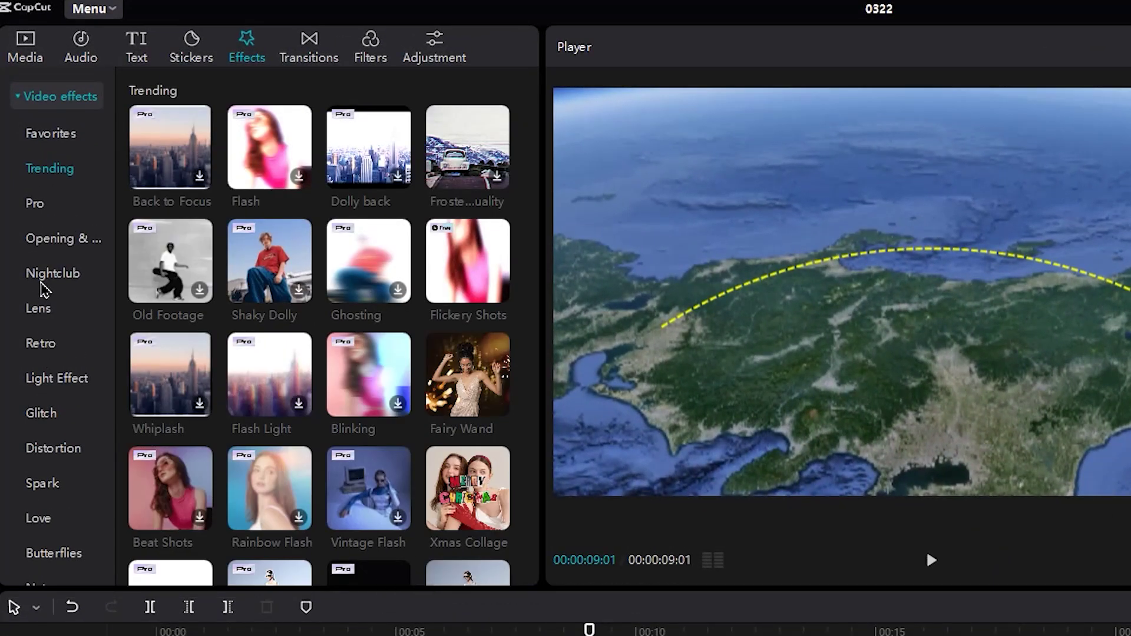
click(37, 308)
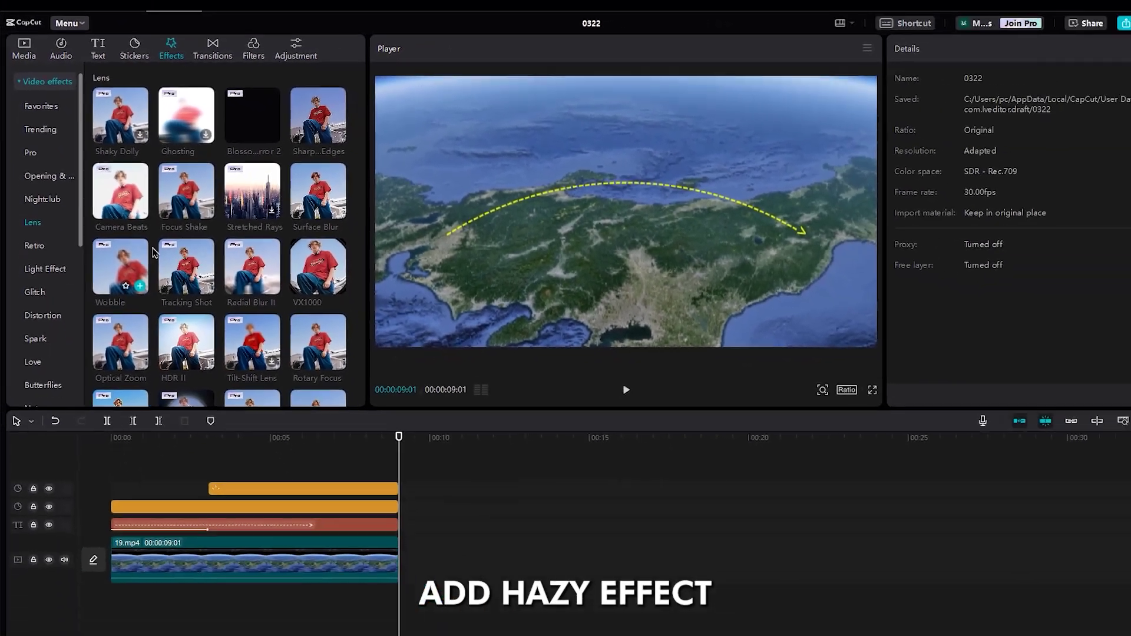
scroll(152, 252, down, 3)
drag(318, 318, 118, 536)
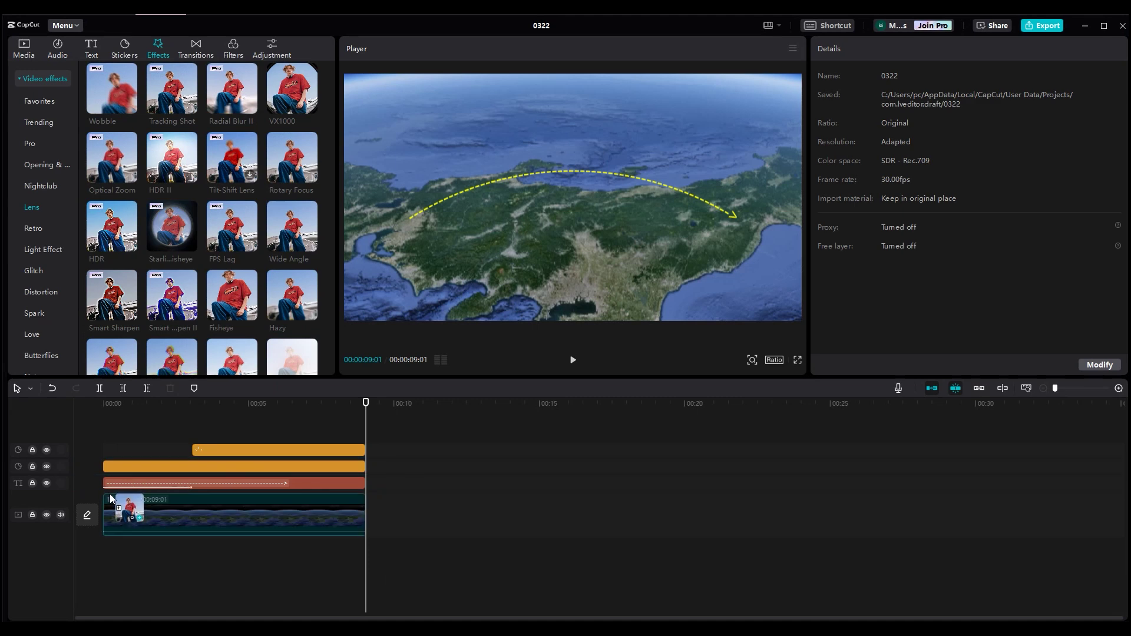
drag(110, 495, 111, 498)
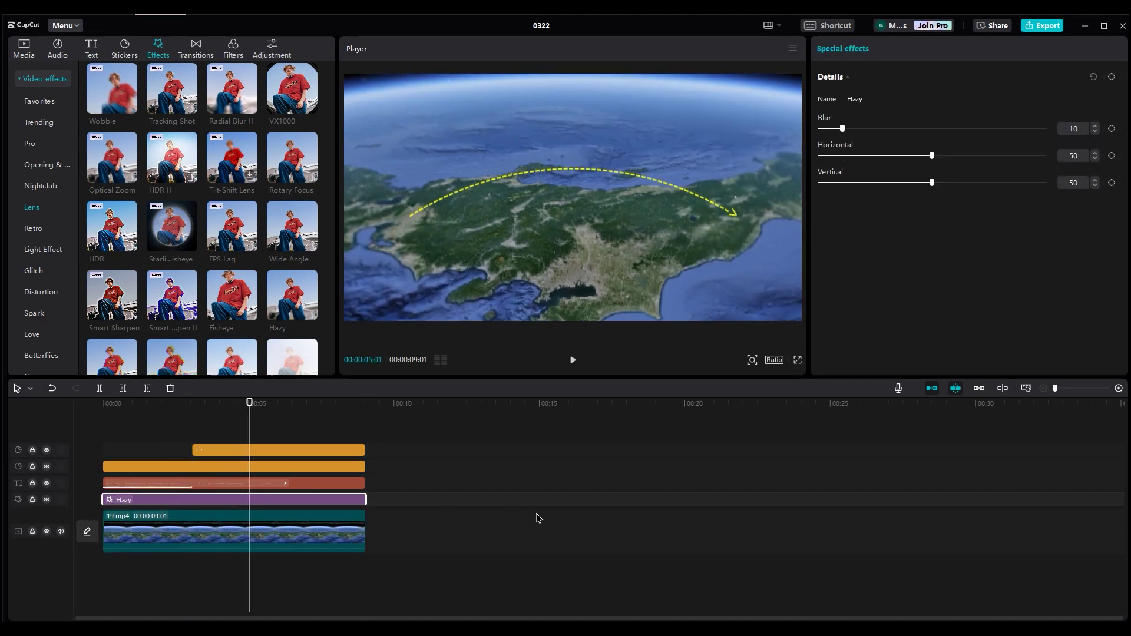
Turn on Free layer in the project settings and save the change
click(204, 584)
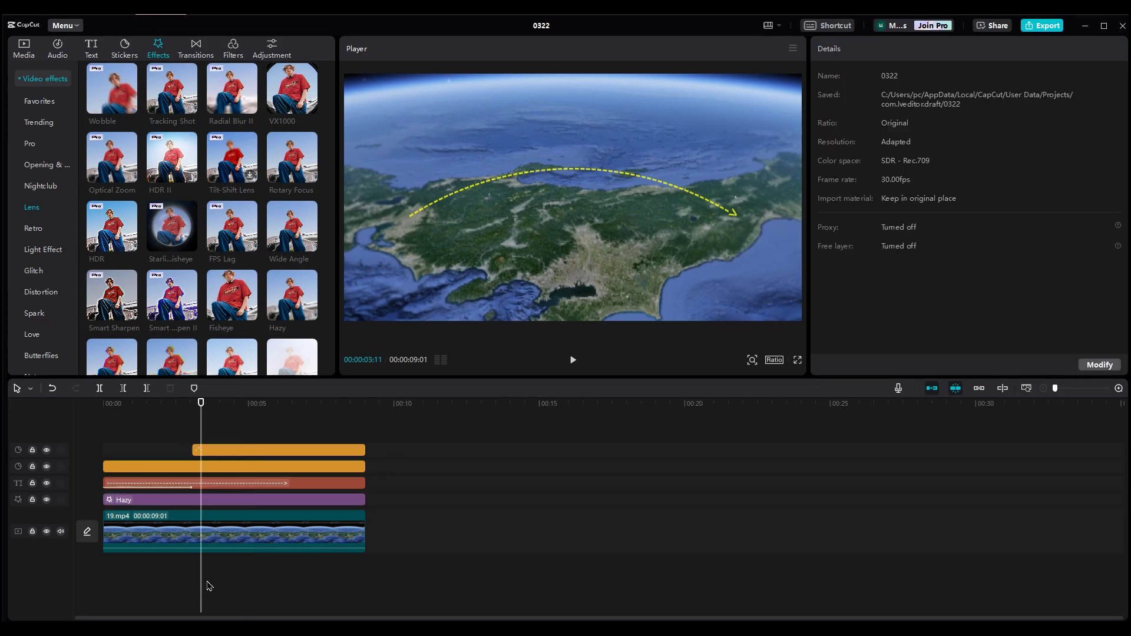
click(1099, 365)
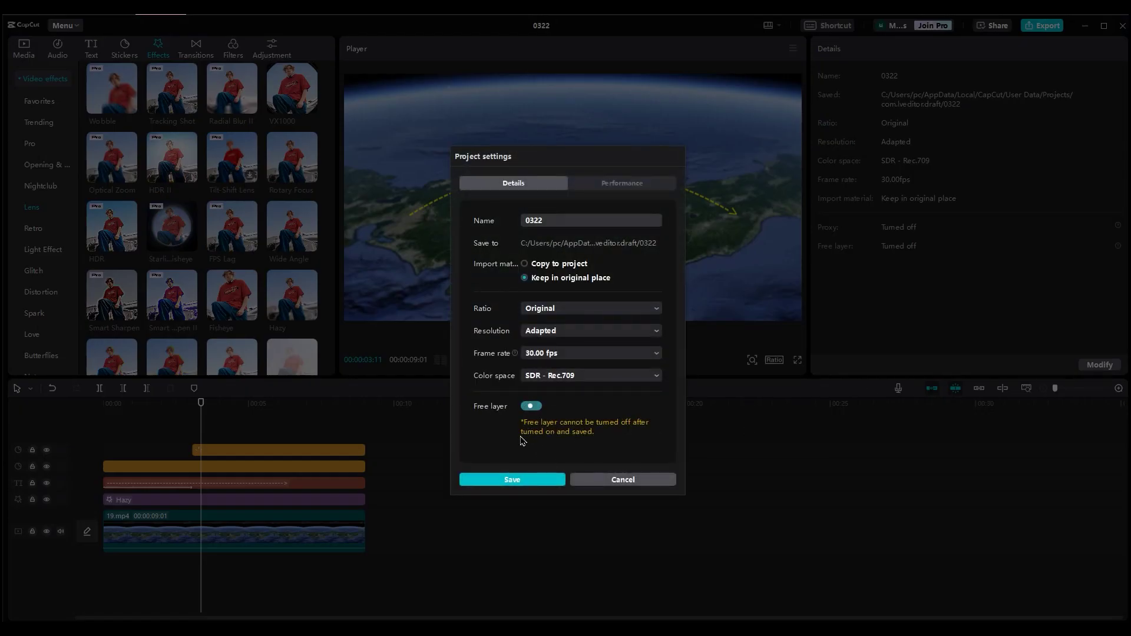
click(510, 482)
Move the Hazy effect above both sticker tracks and set its blur to 4
drag(196, 496, 192, 435)
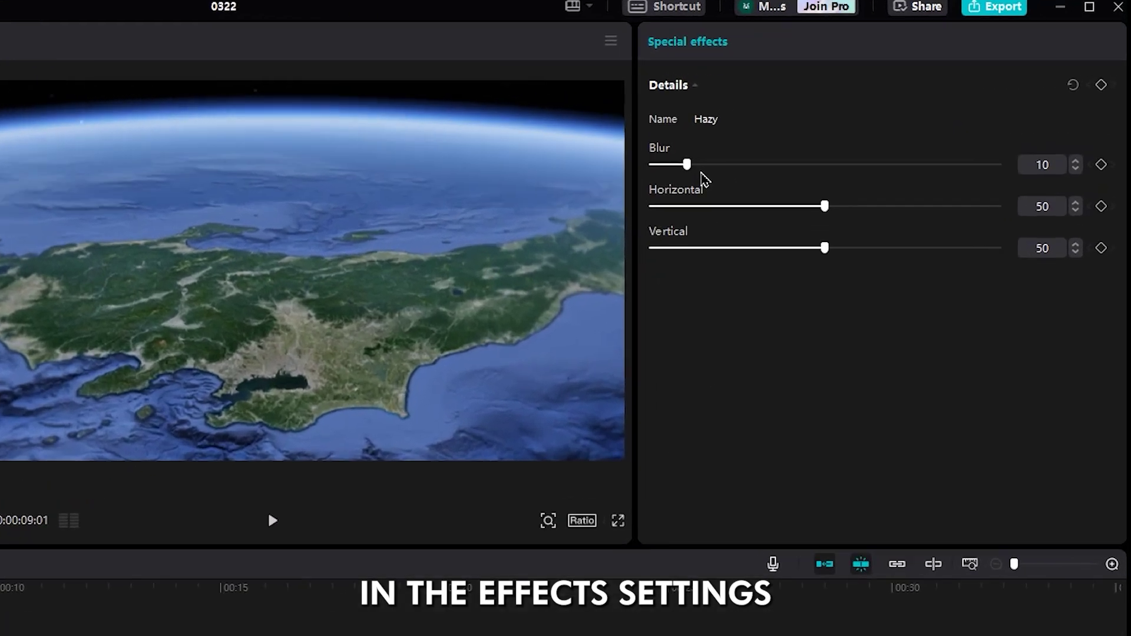
drag(687, 165, 667, 165)
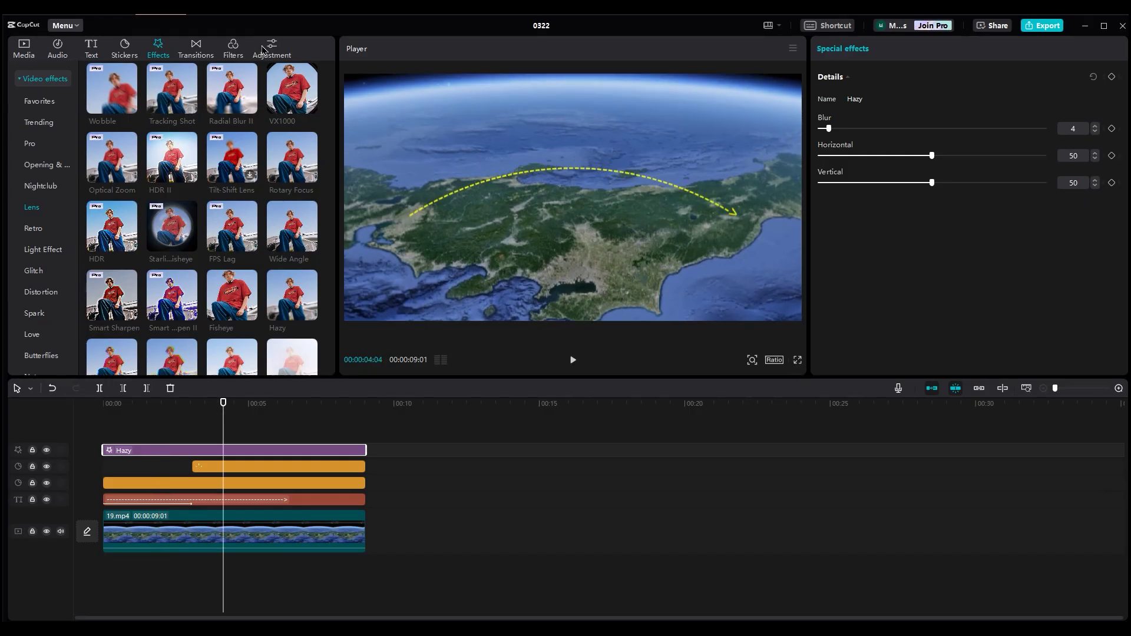
Add a custom adjustment layer above the Hazy effect and extend it to the end of the video clip
click(268, 50)
drag(111, 107, 82, 420)
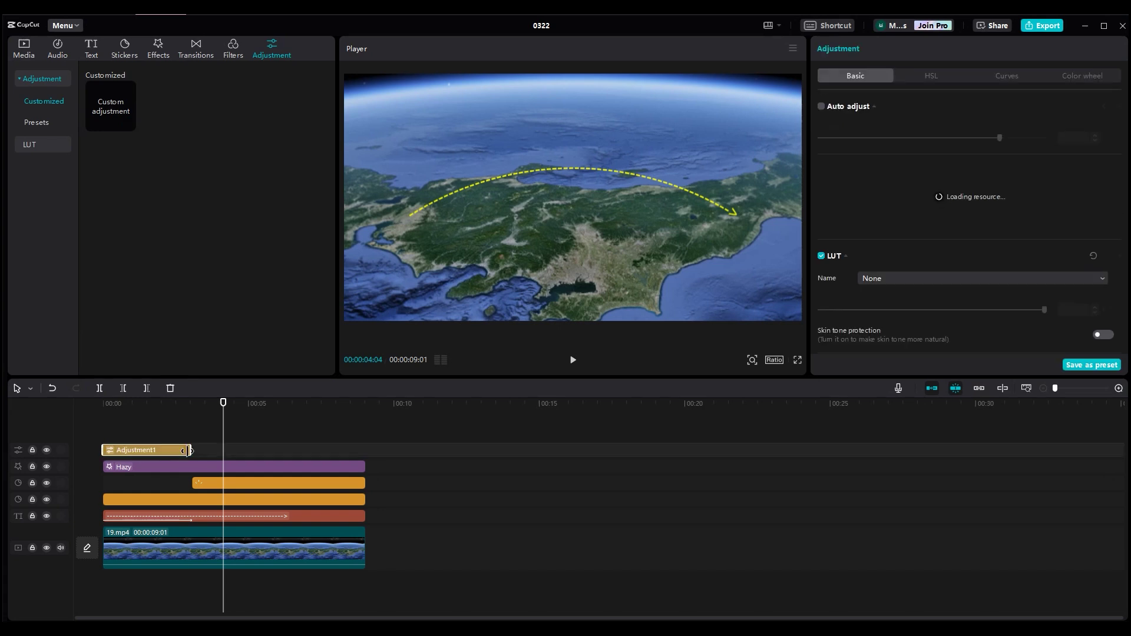
drag(317, 450, 349, 448)
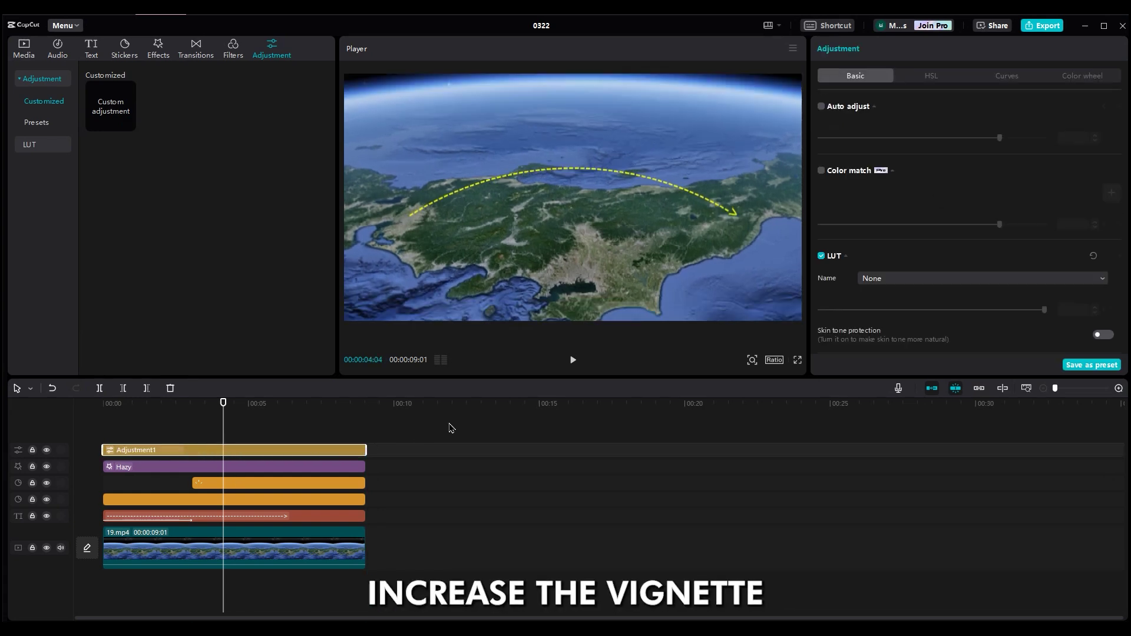
scroll(961, 290, down, 4)
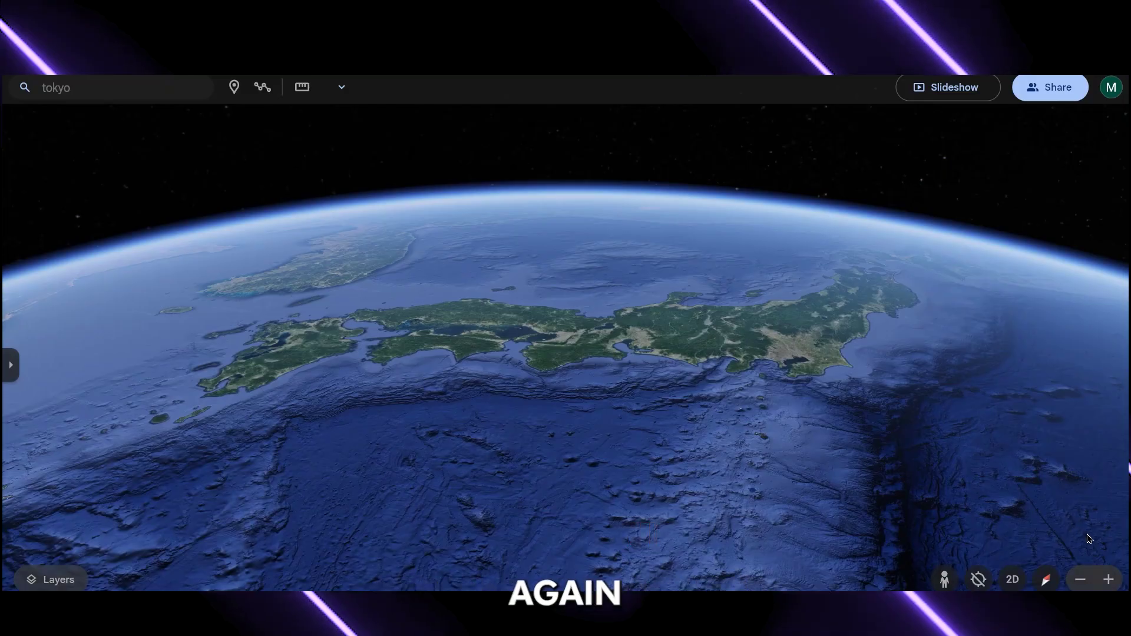
drag(1087, 534, 1111, 560)
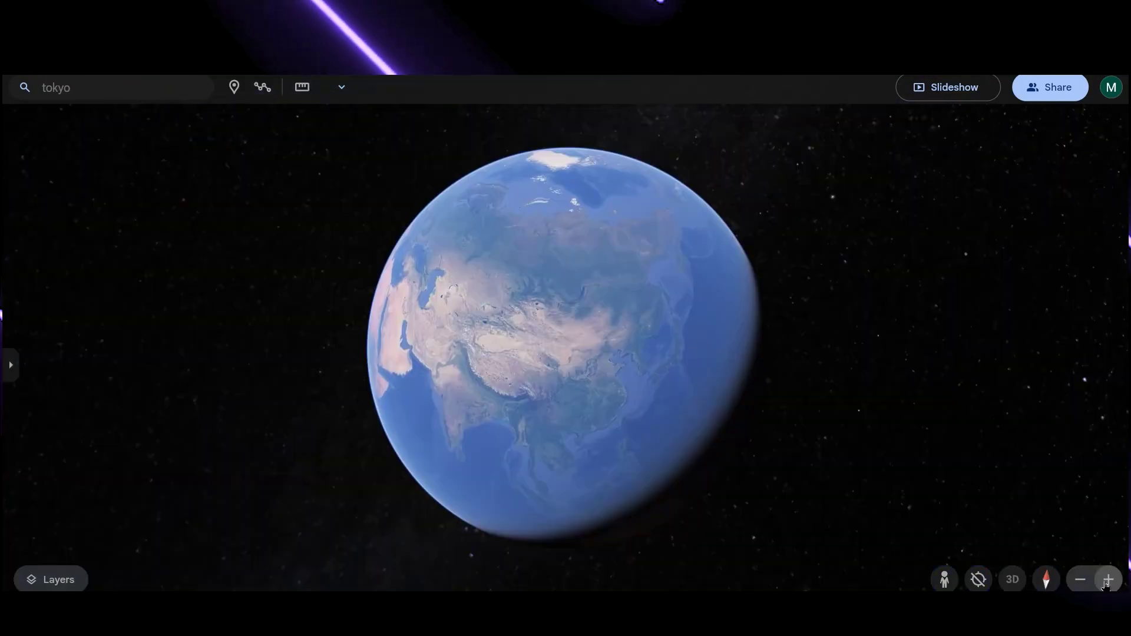
click(1106, 583)
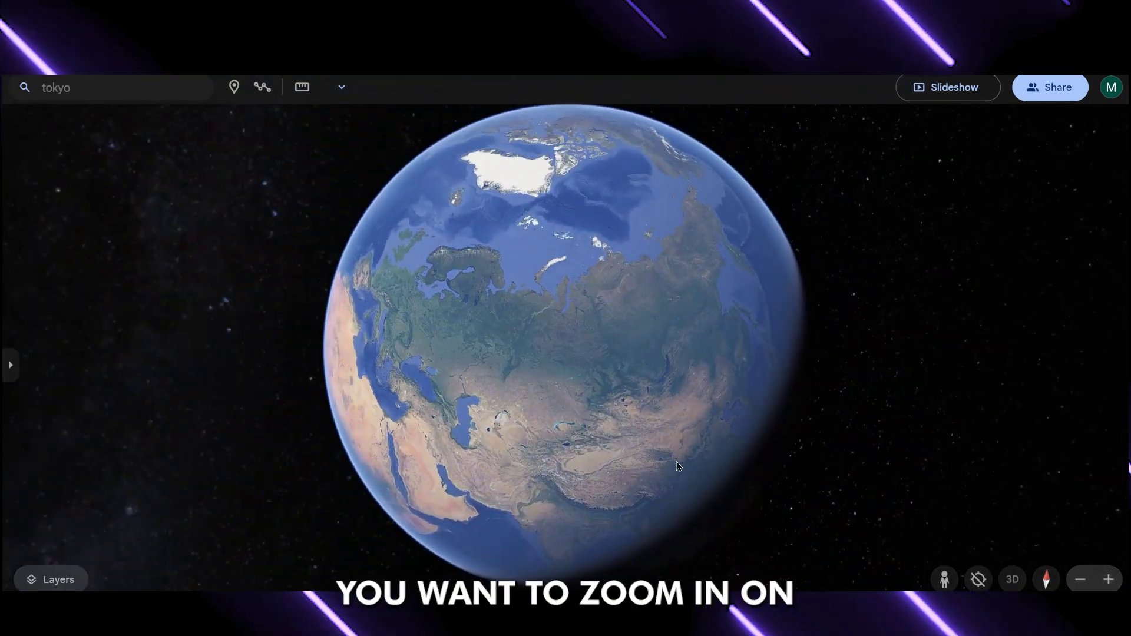
drag(678, 466, 497, 353)
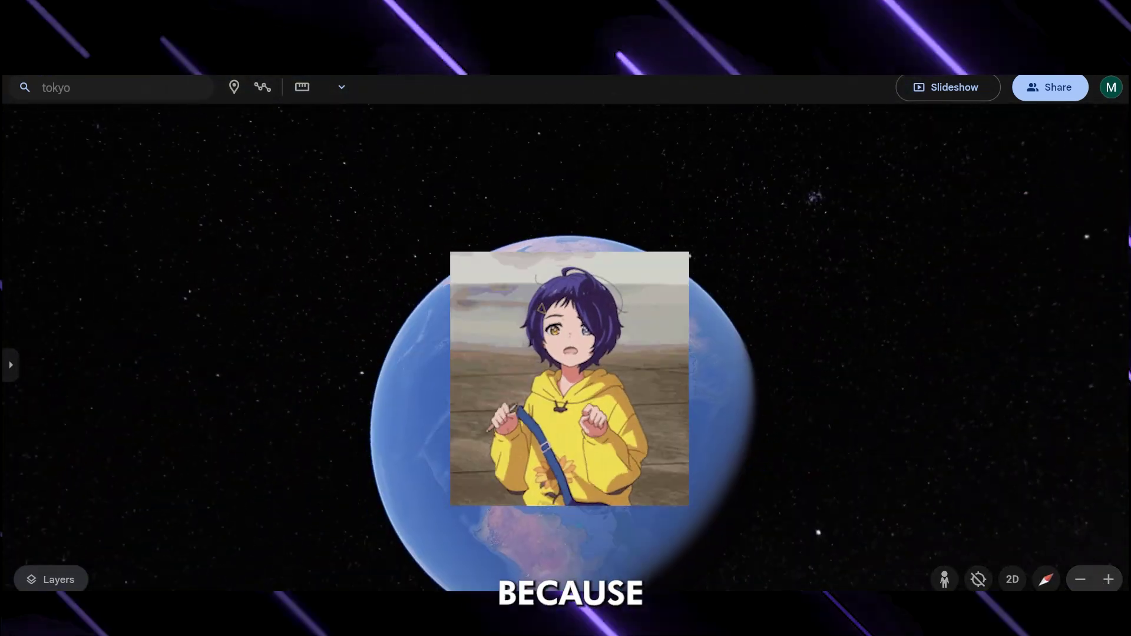
Search for Tokyo in Google Earth, close its information card, and show the whole globe from straight above in 2D
click(112, 88)
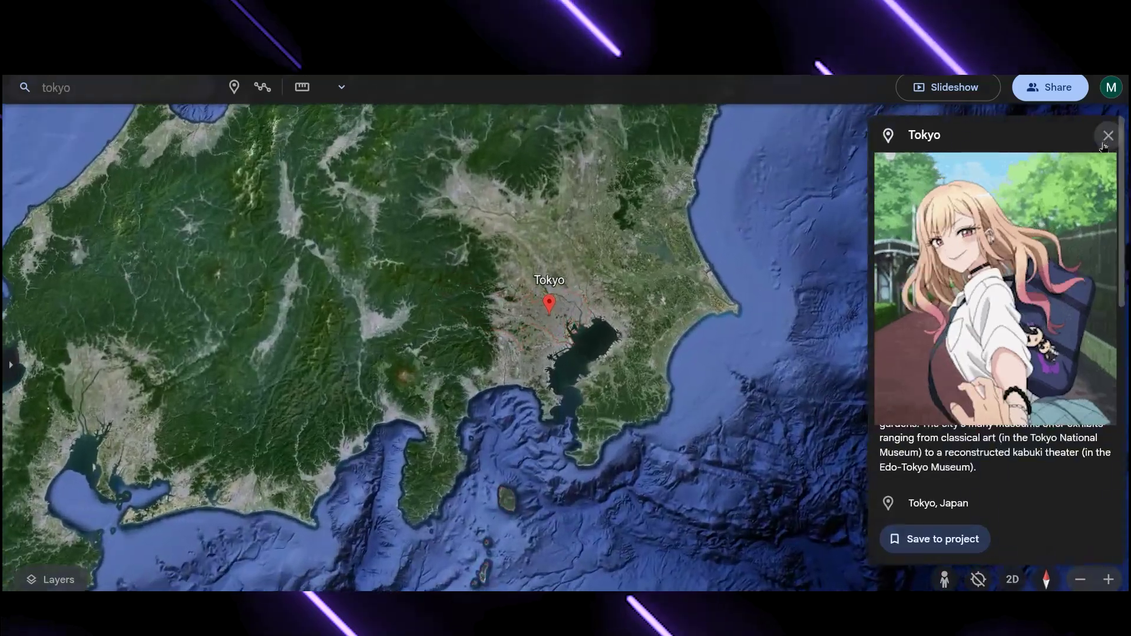
click(1105, 135)
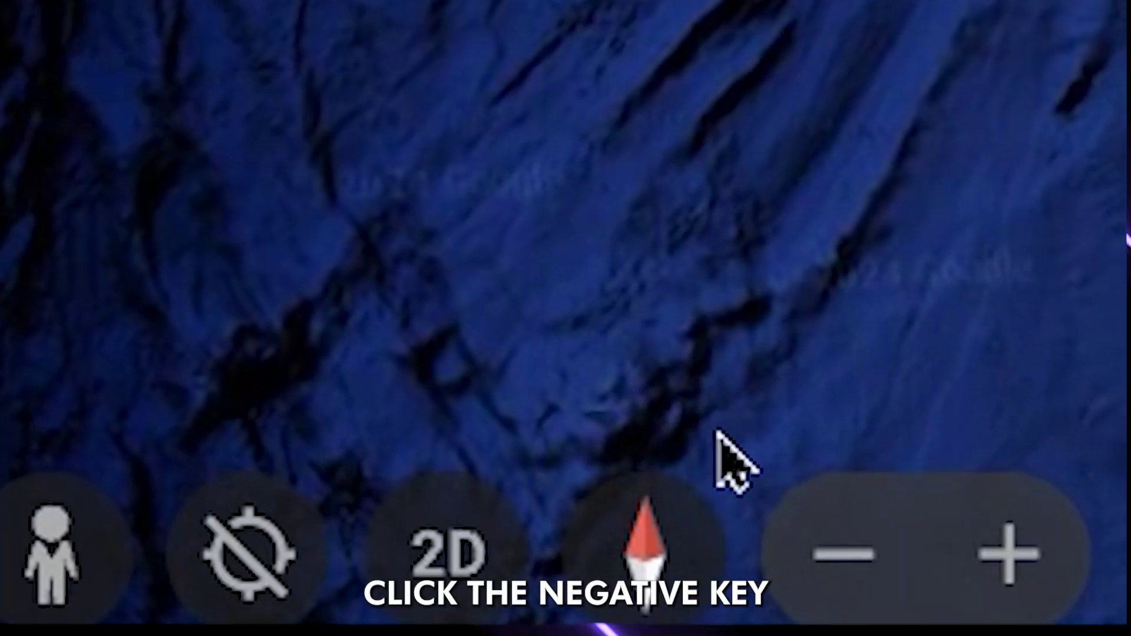
click(1013, 575)
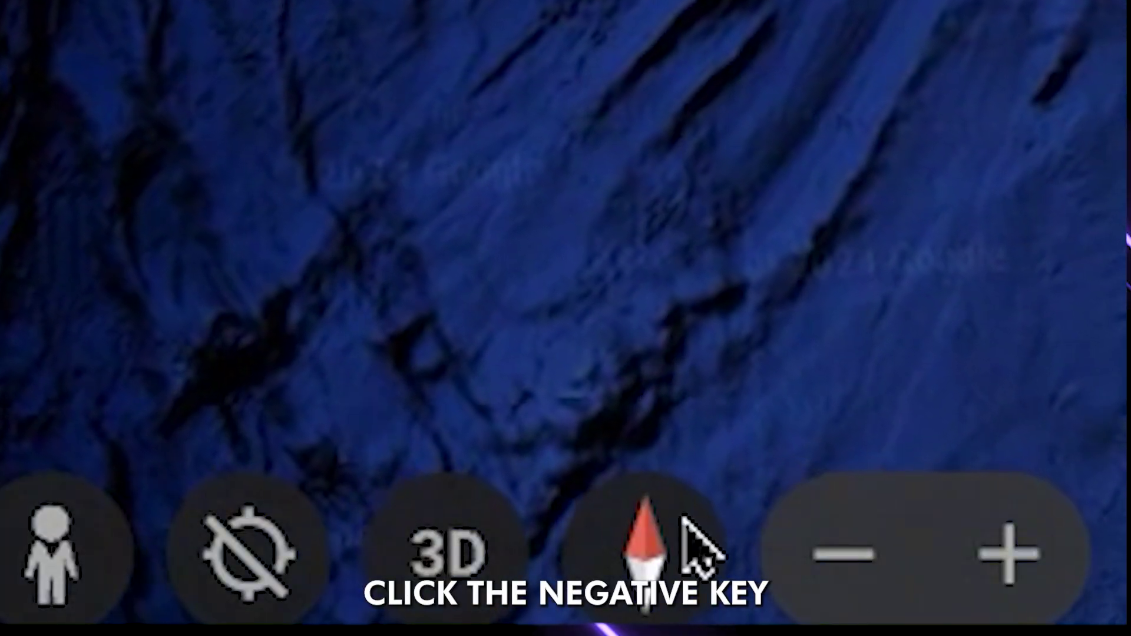
click(1085, 585)
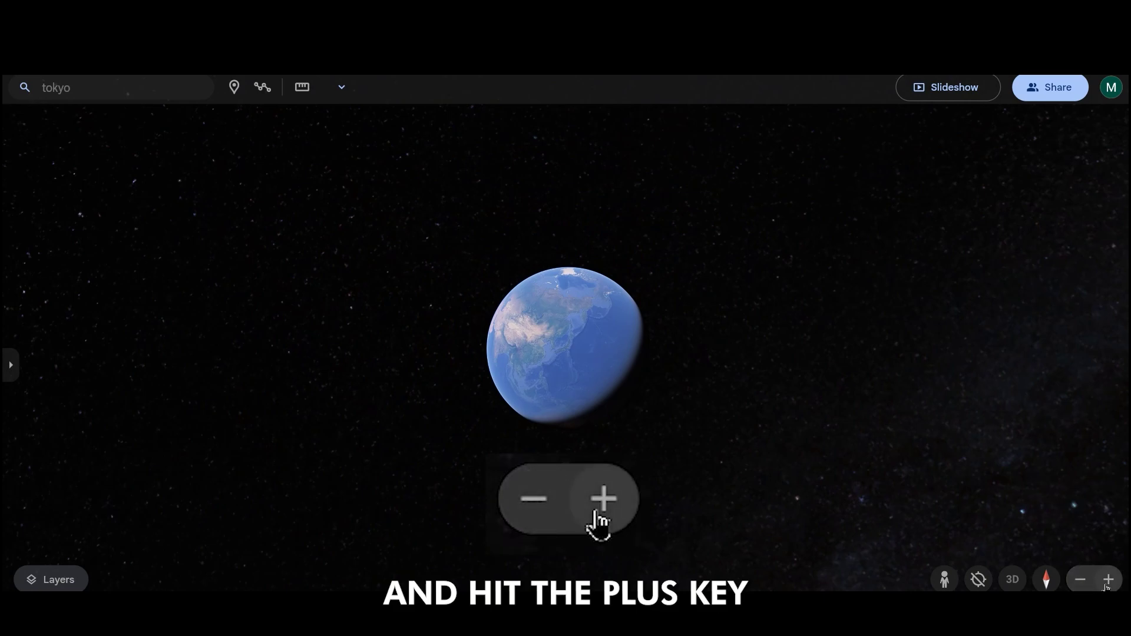
Zoom in step by step from the distant globe through Japan down to a close view of Tokyo
click(1106, 586)
click(1107, 585)
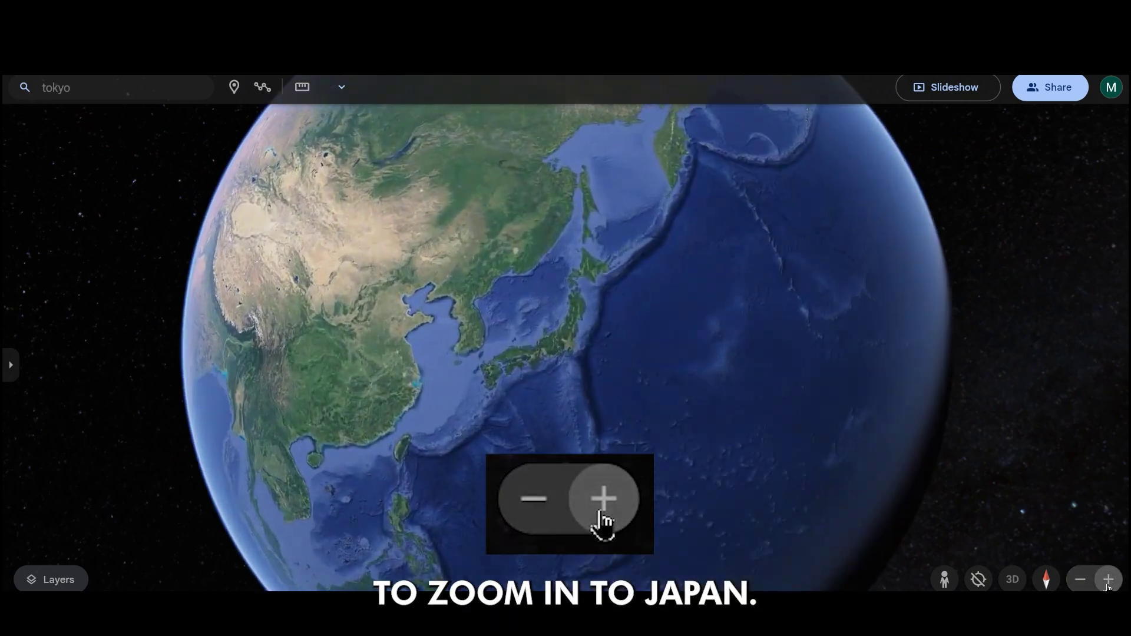
click(1106, 585)
click(1108, 581)
click(1108, 581)
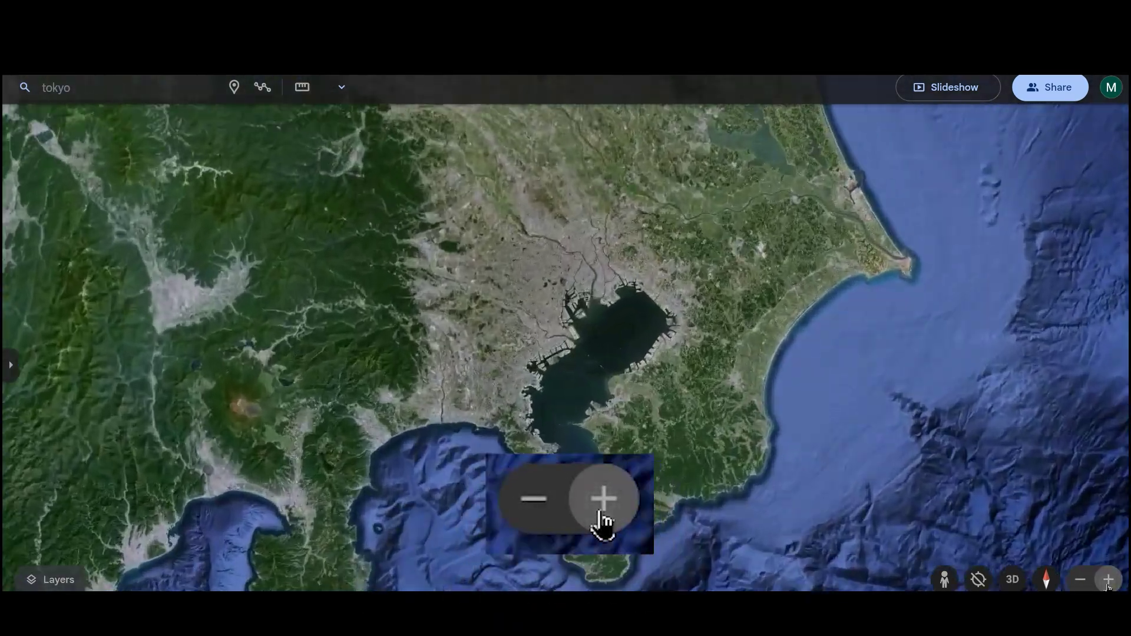
click(1108, 581)
click(1108, 581)
click(1107, 581)
click(1108, 581)
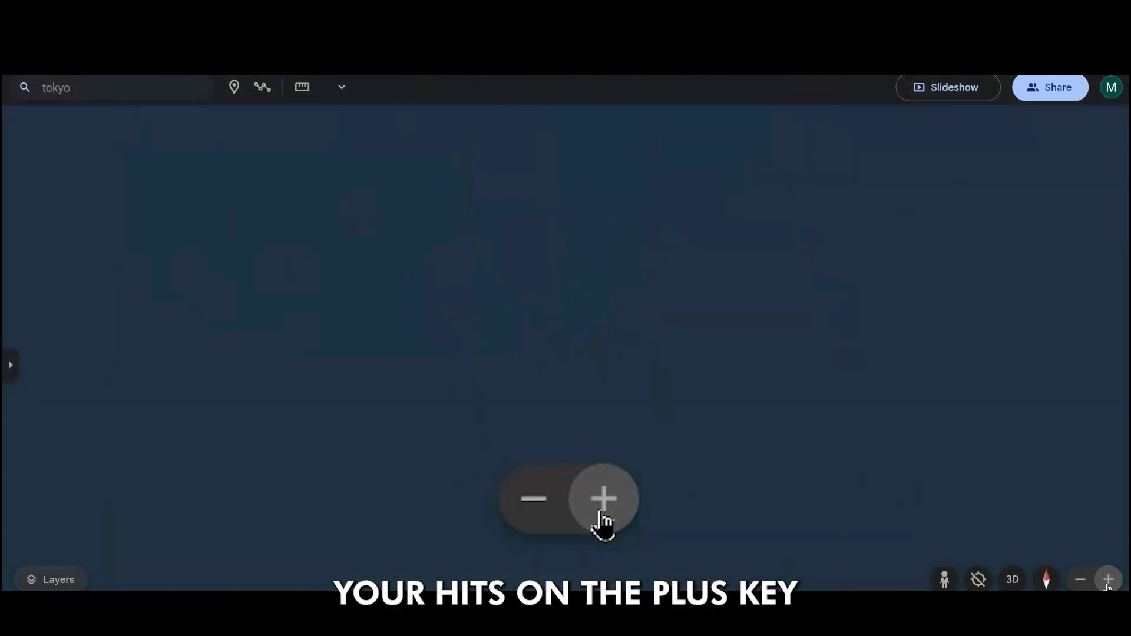
click(1108, 581)
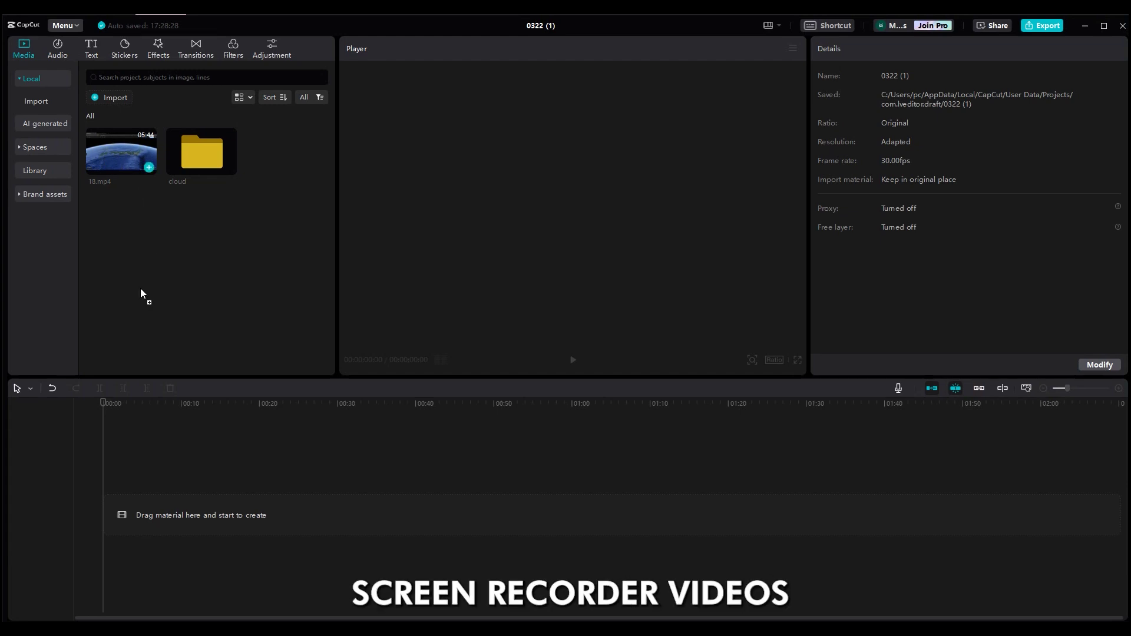
Switch to CapCut, place 18.mp4 on the timeline, cut it to 00:00:06:22 and enlarge it until the browser interface is out of frame
drag(87, 528, 89, 529)
click(135, 526)
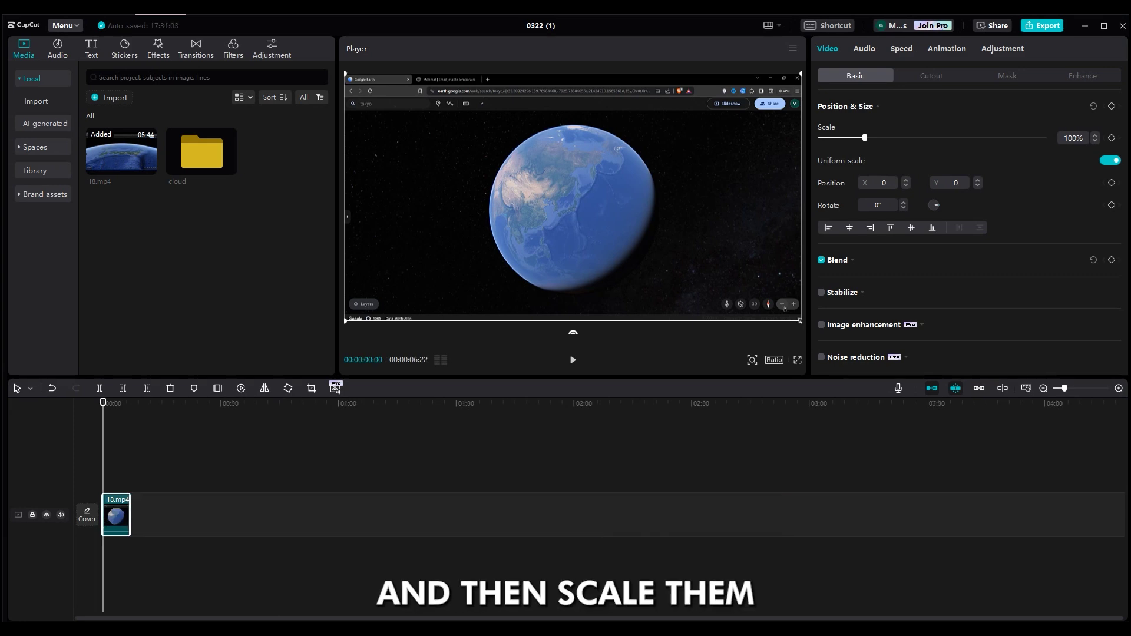
drag(799, 320, 909, 381)
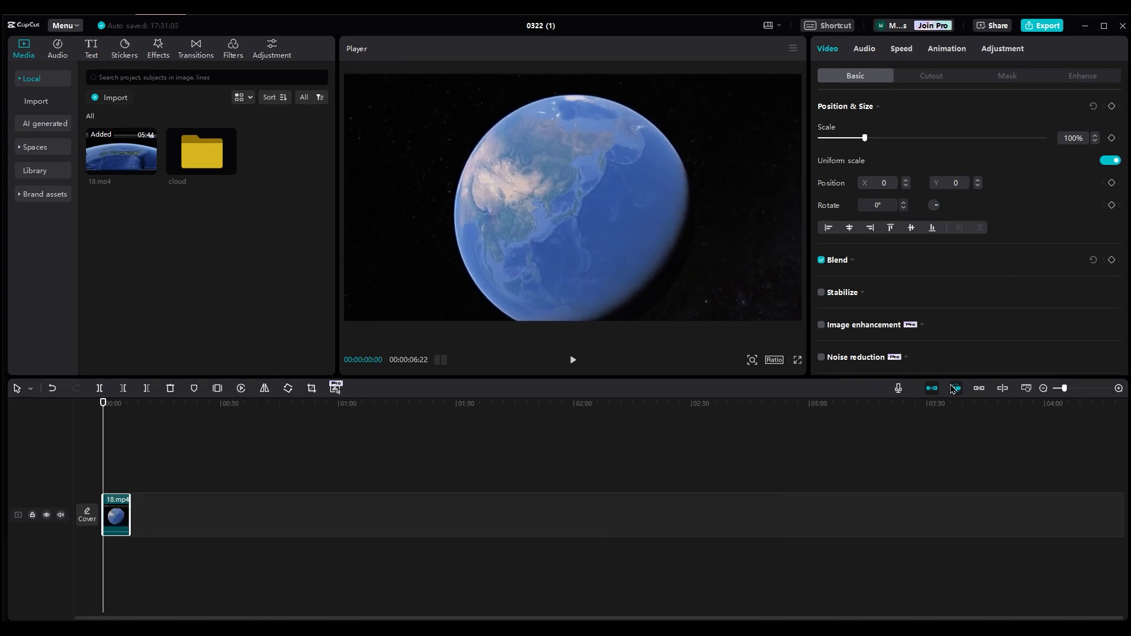
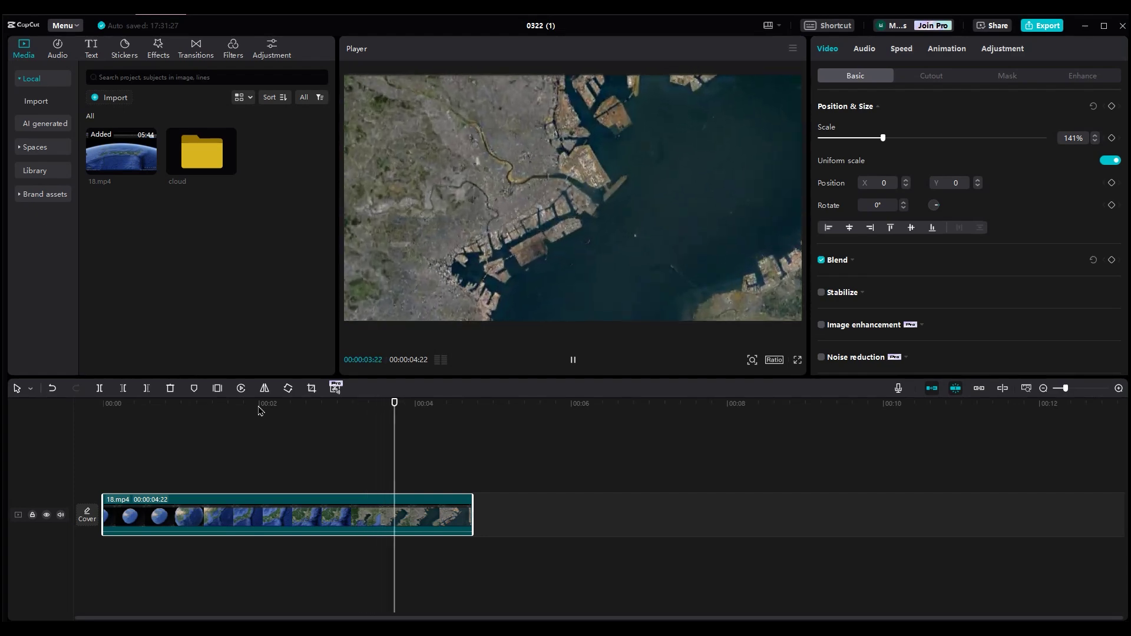
Place the looped-flight-through-clouds_1625803 clip from the cloud folder on a track above 18.mp4, starting at the beginning
click(220, 161)
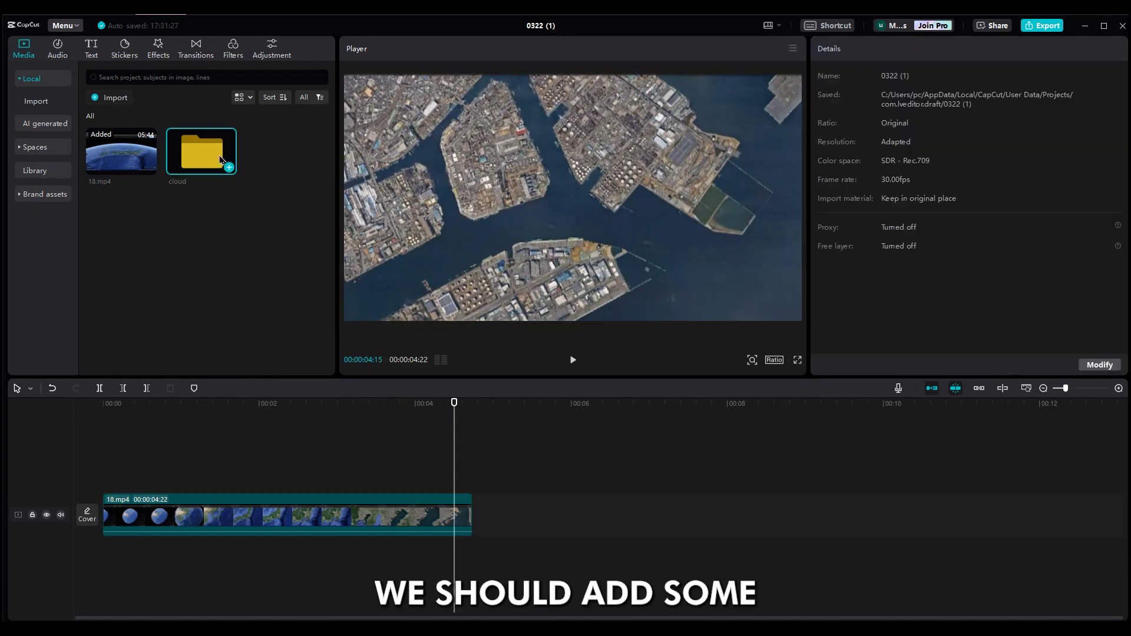
double_click(215, 158)
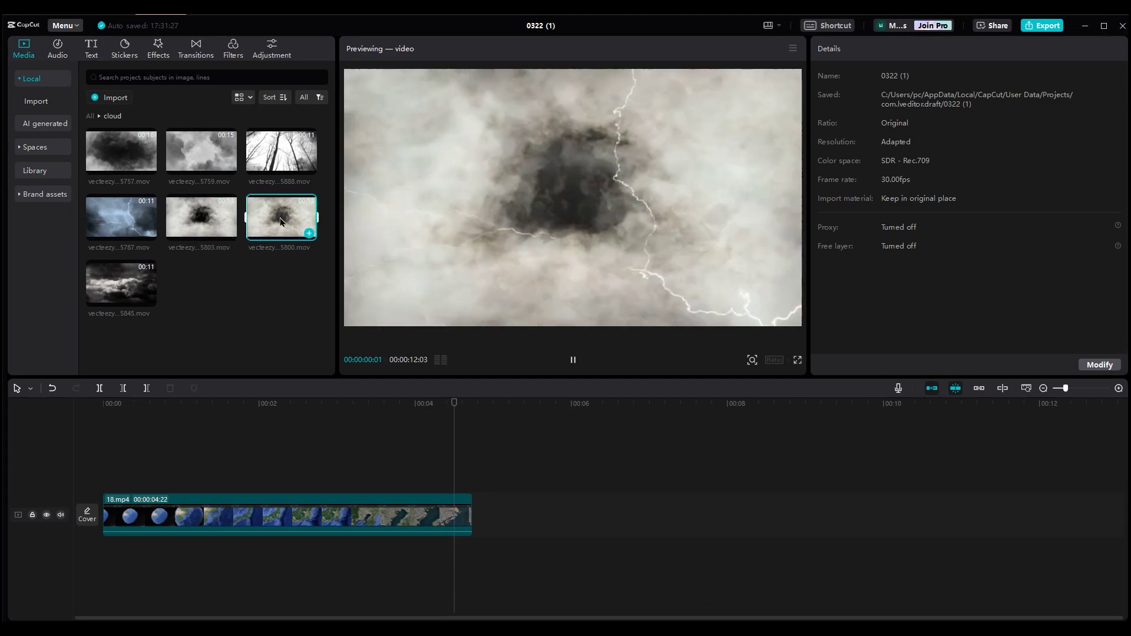
key(space)
click(133, 159)
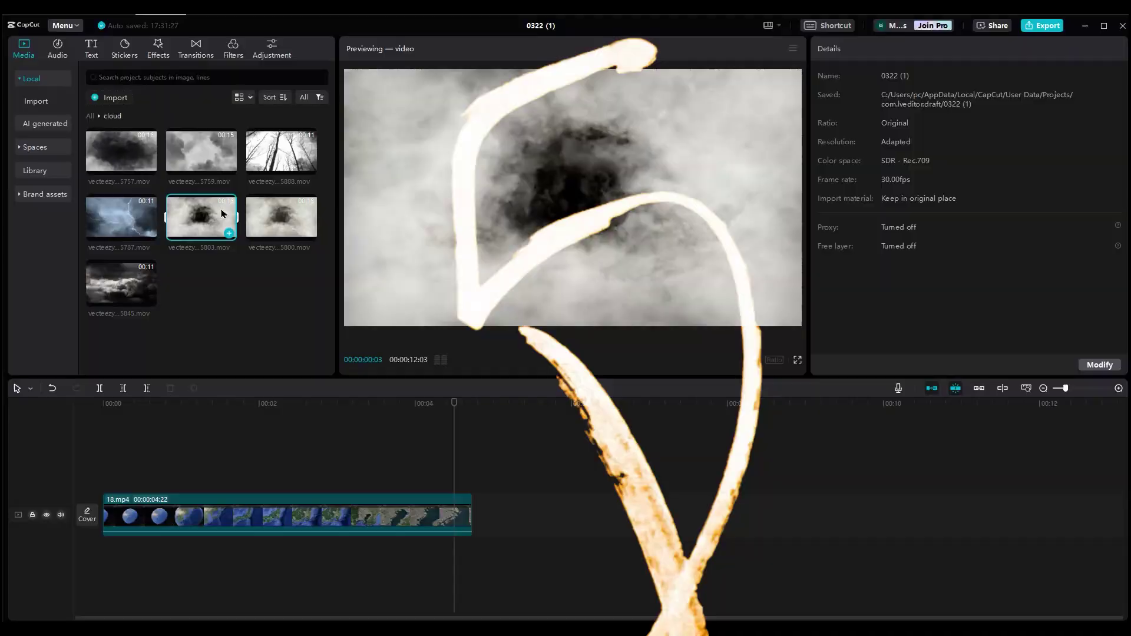
mouse_move(201, 216)
mouse_down()
mouse_move(179, 363)
mouse_move(103, 472)
mouse_up()
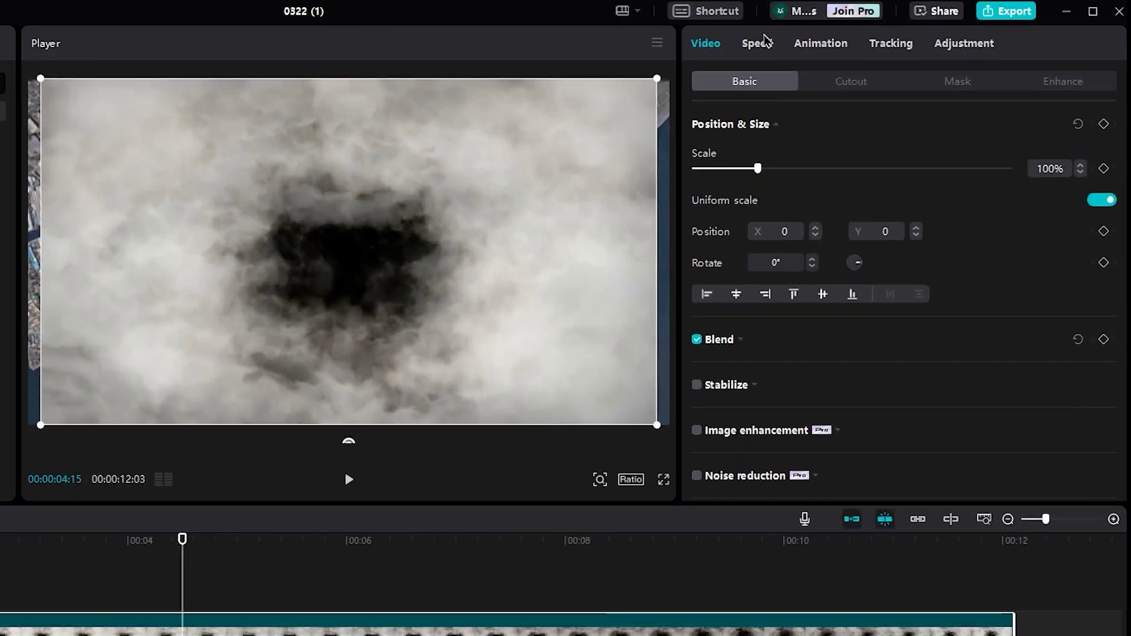
Speed up the cloud clip to 3.4x
click(865, 48)
drag(870, 129, 882, 129)
drag(718, 168, 778, 165)
drag(152, 404, 62, 405)
key(space)
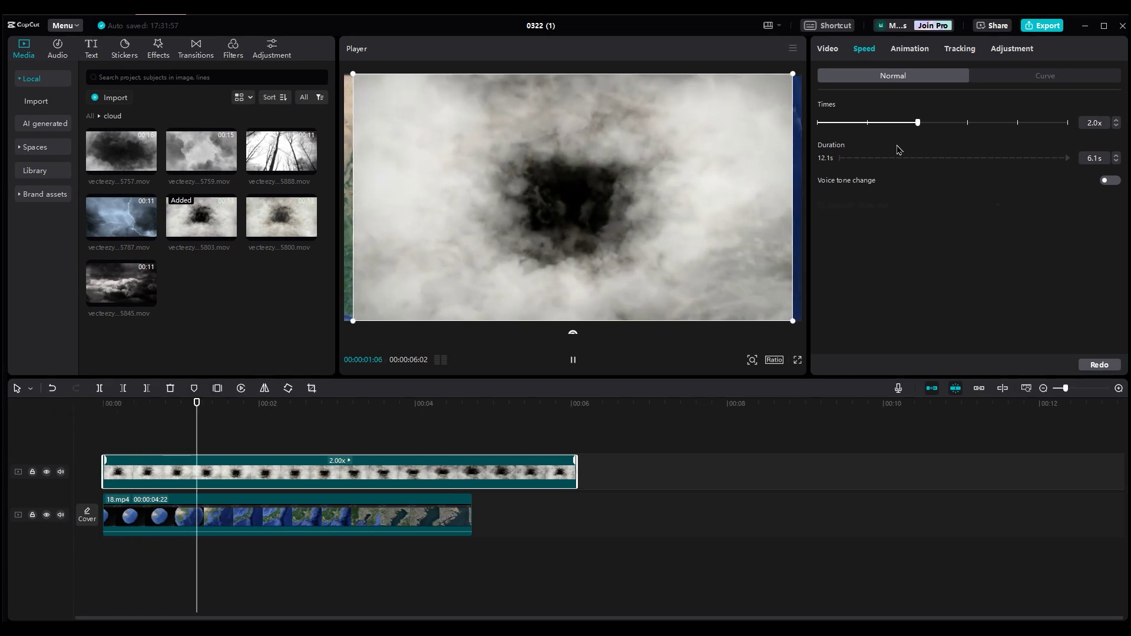
drag(940, 126, 943, 123)
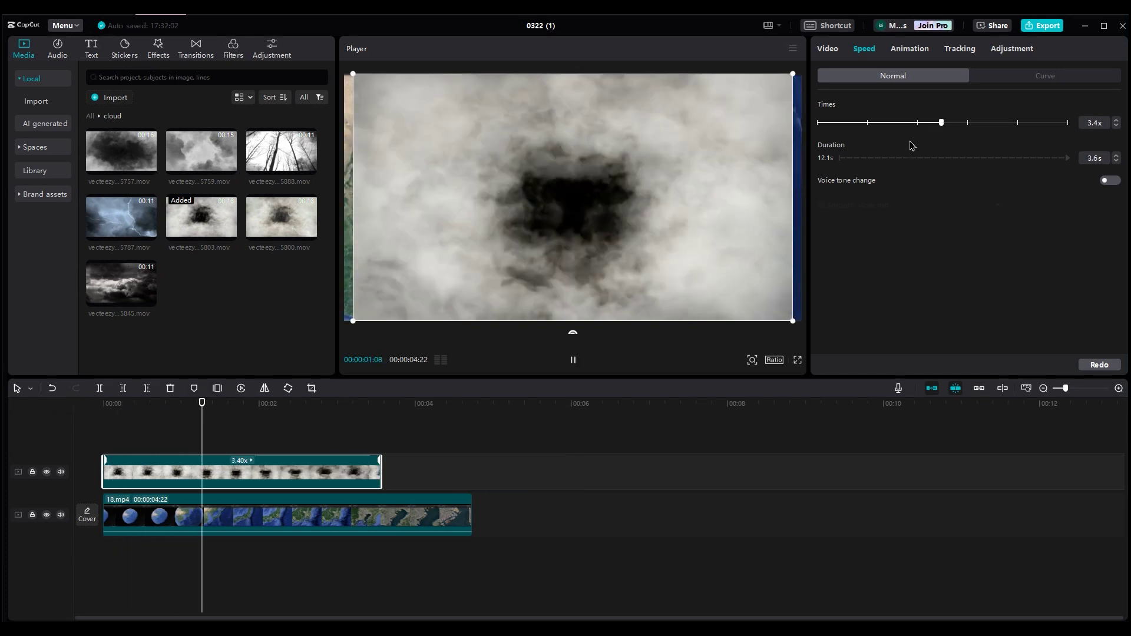
Set the cloud clip's blend mode to Screen and scale it up to 146% so it fills the frame
click(829, 52)
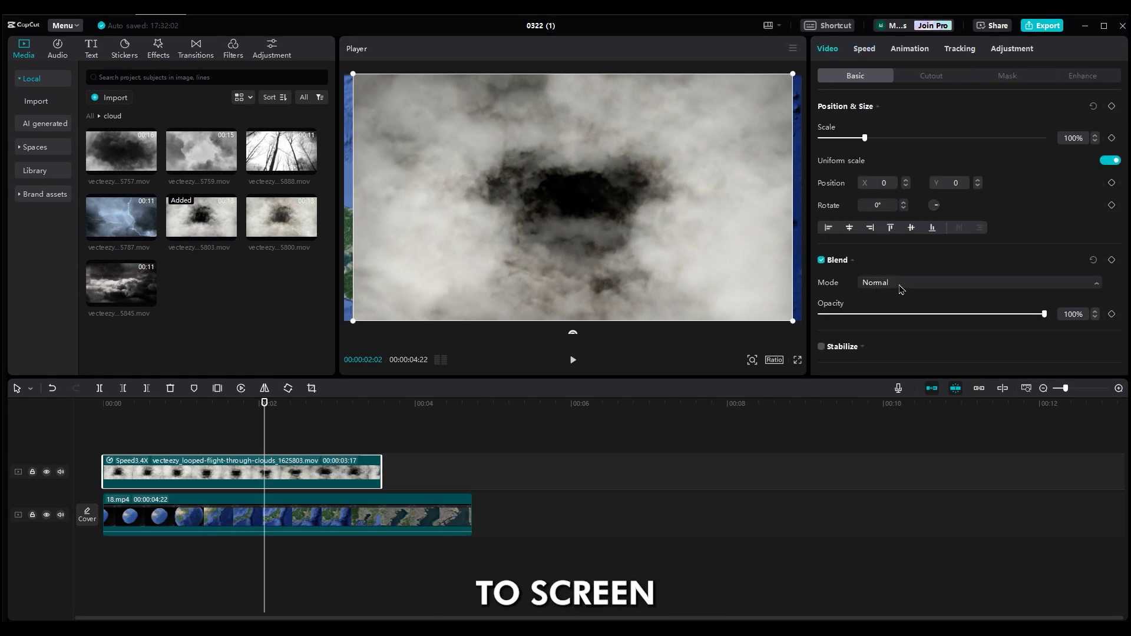
click(879, 283)
click(889, 339)
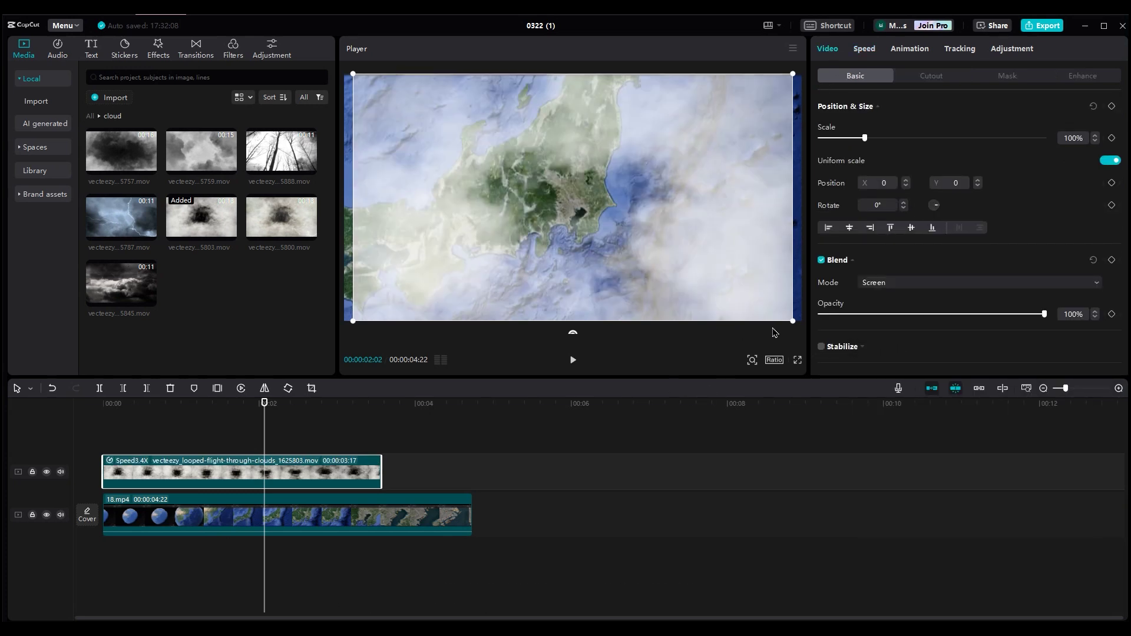
drag(793, 322, 893, 377)
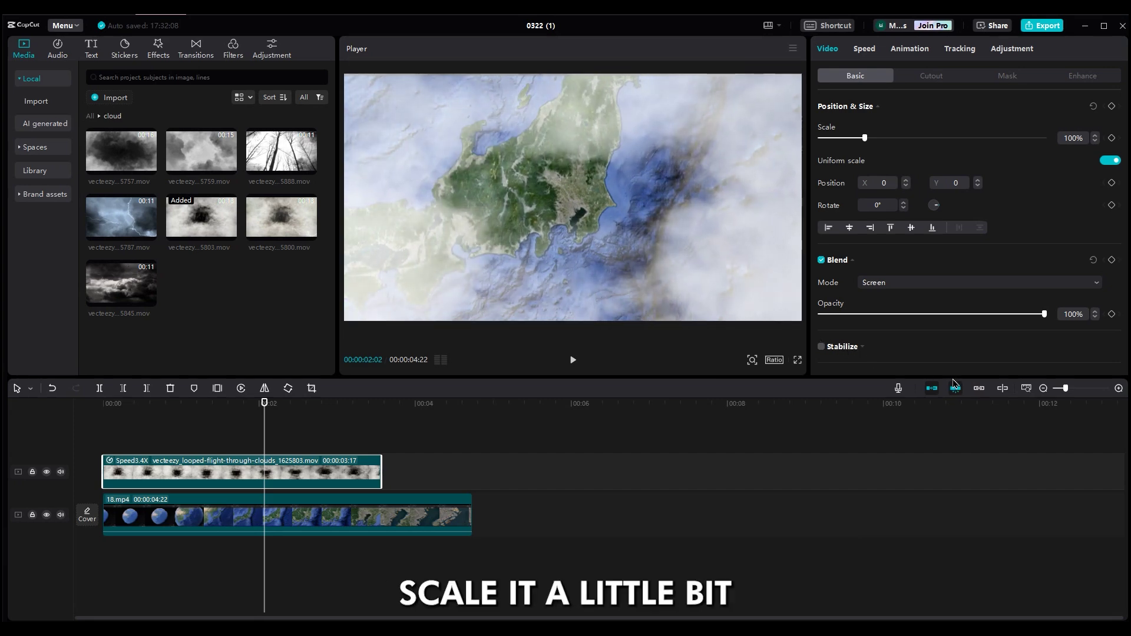
Play the composite and shift the cloud clip so it starts at about 00:00:00:23
click(148, 432)
drag(135, 405, 74, 412)
key(space)
drag(124, 469, 199, 475)
click(109, 431)
key(space)
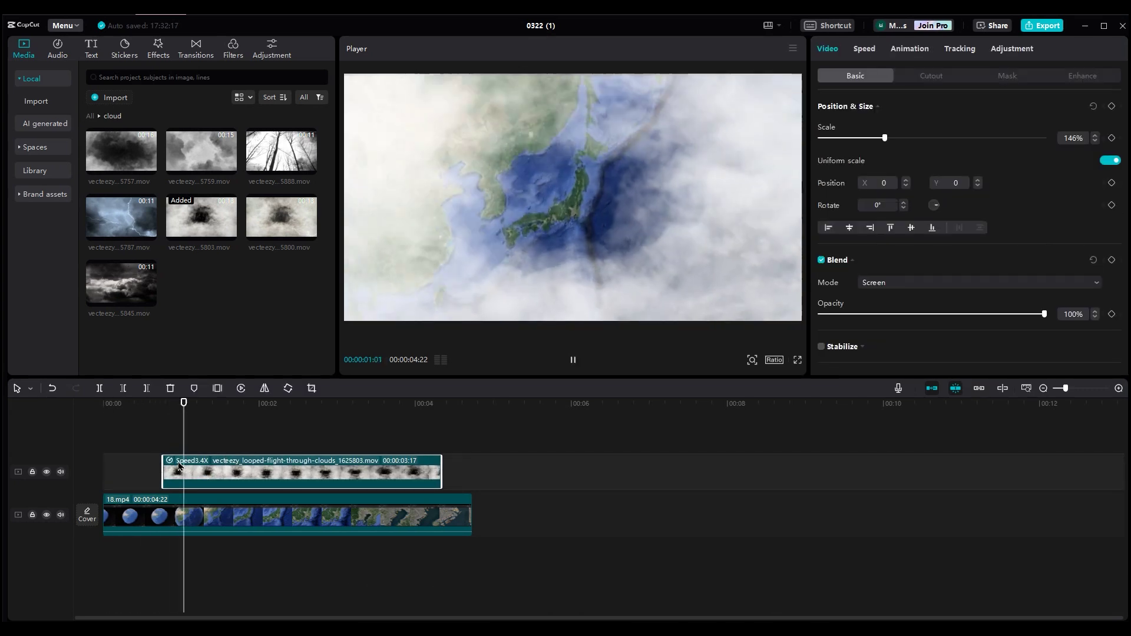
Apply a 0.7 s Fade In animation to the cloud clip and play the result
key(space)
click(925, 50)
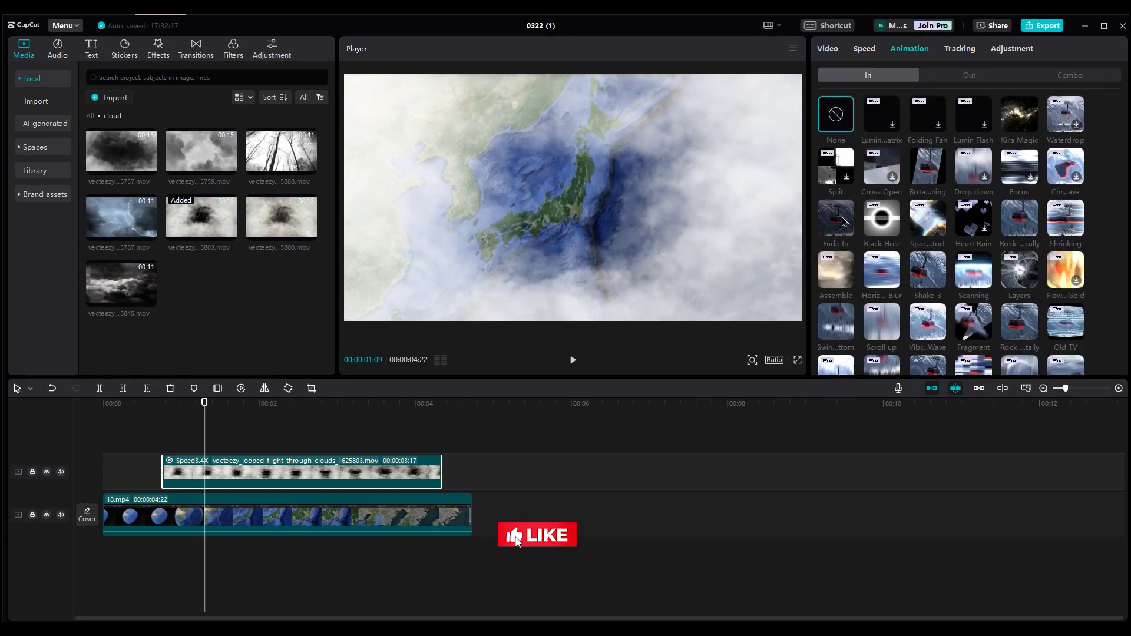
click(843, 221)
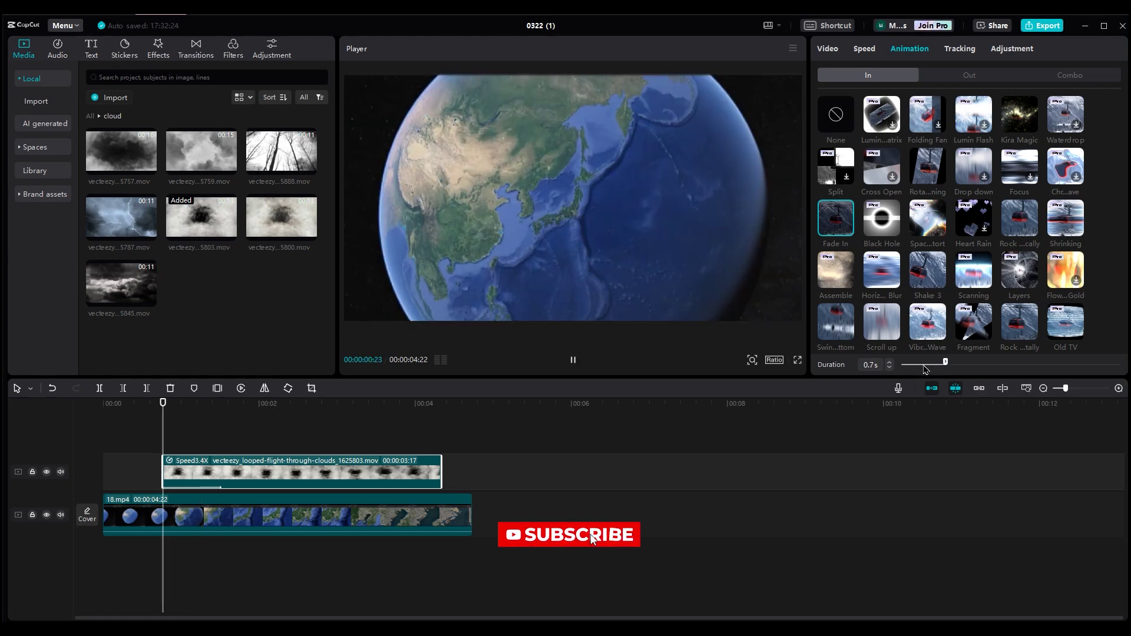
click(164, 436)
key(space)
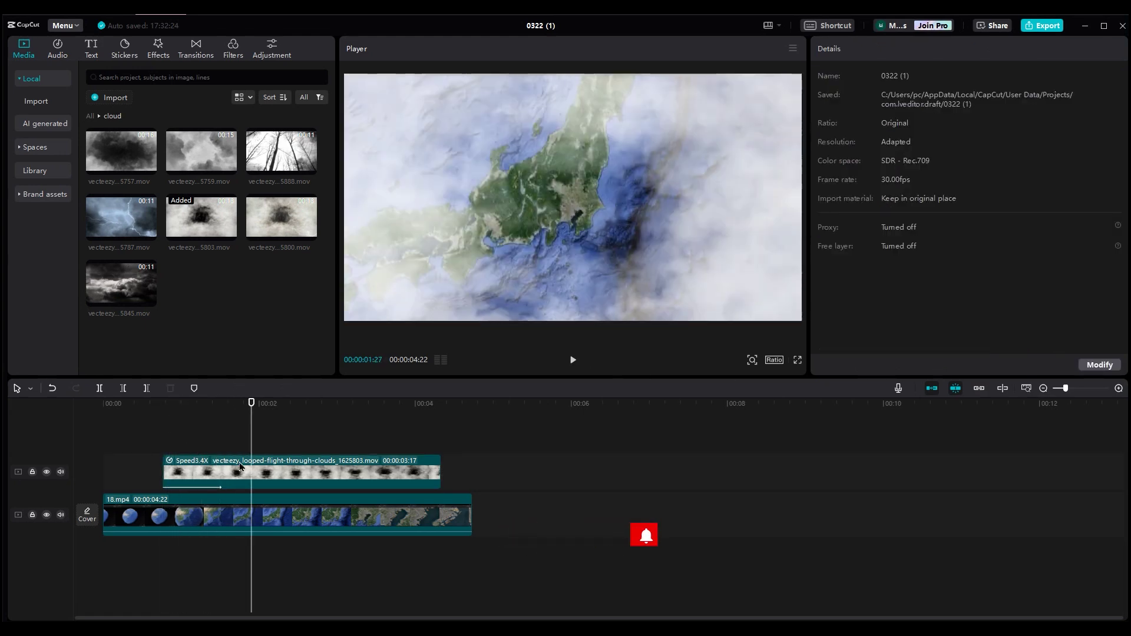
Lower the cloud clip's opacity to 72%
click(240, 466)
click(955, 314)
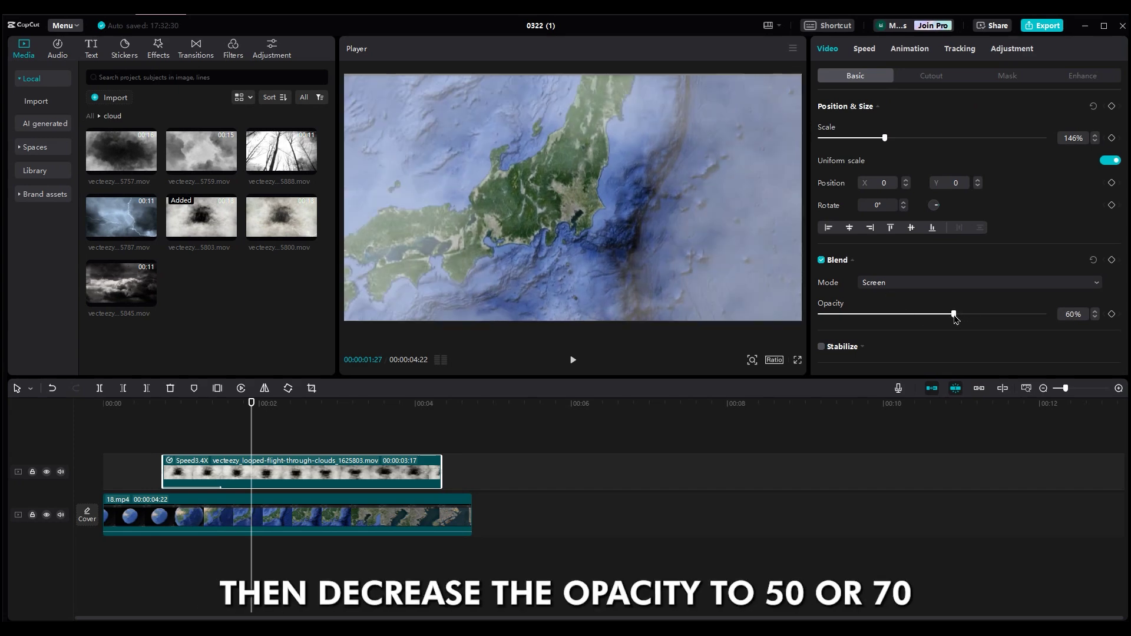
drag(947, 314, 973, 314)
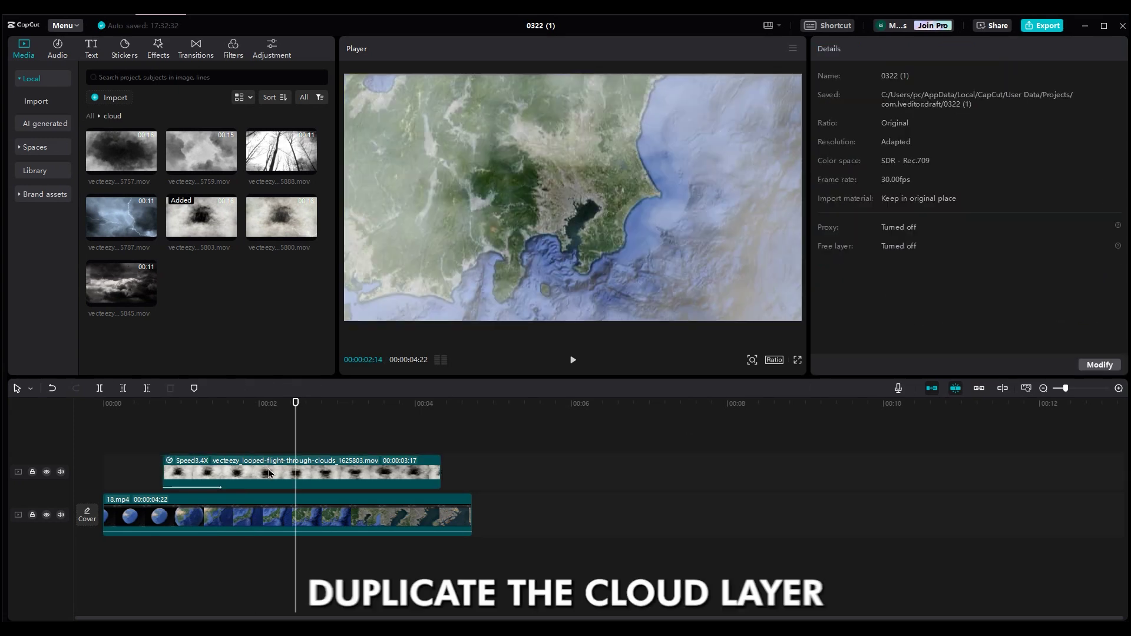
Duplicate the cloud clip onto a higher track, starting around 00:00:02:15, with its scale at 119% and rotation at 180°
alt+drag(257, 474, 396, 440)
drag(878, 140, 856, 144)
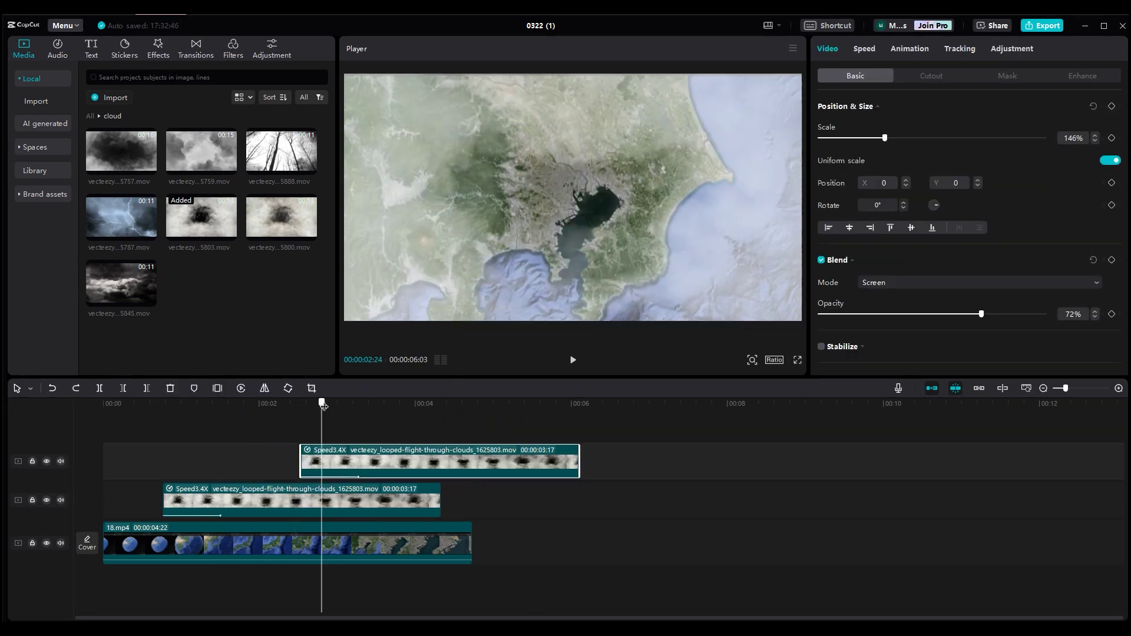
drag(319, 403, 337, 403)
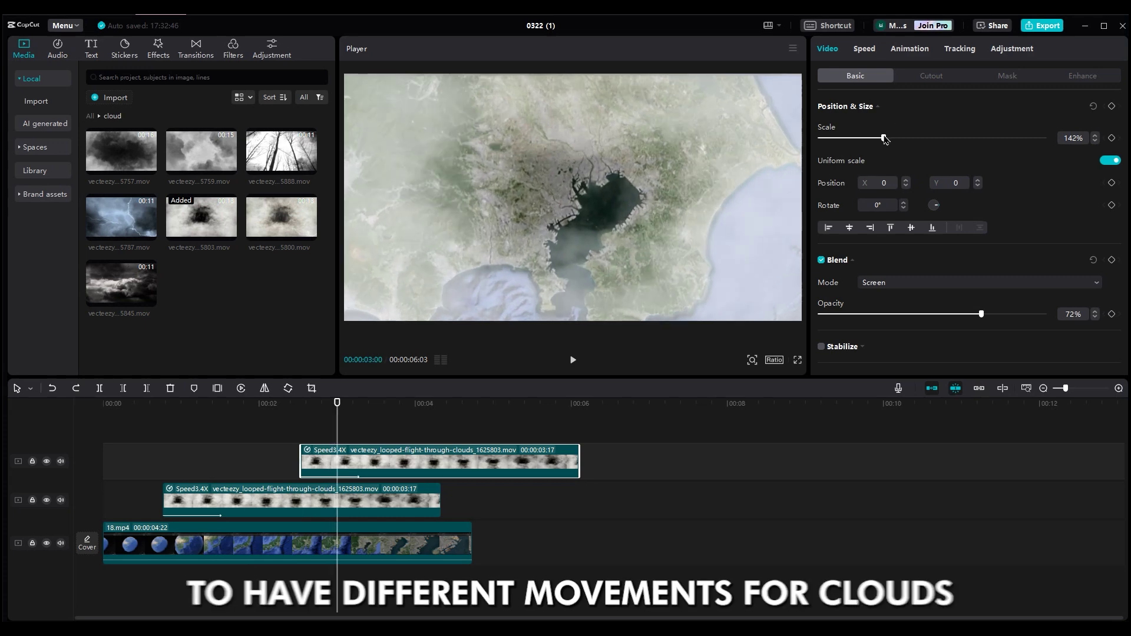
drag(884, 135, 870, 142)
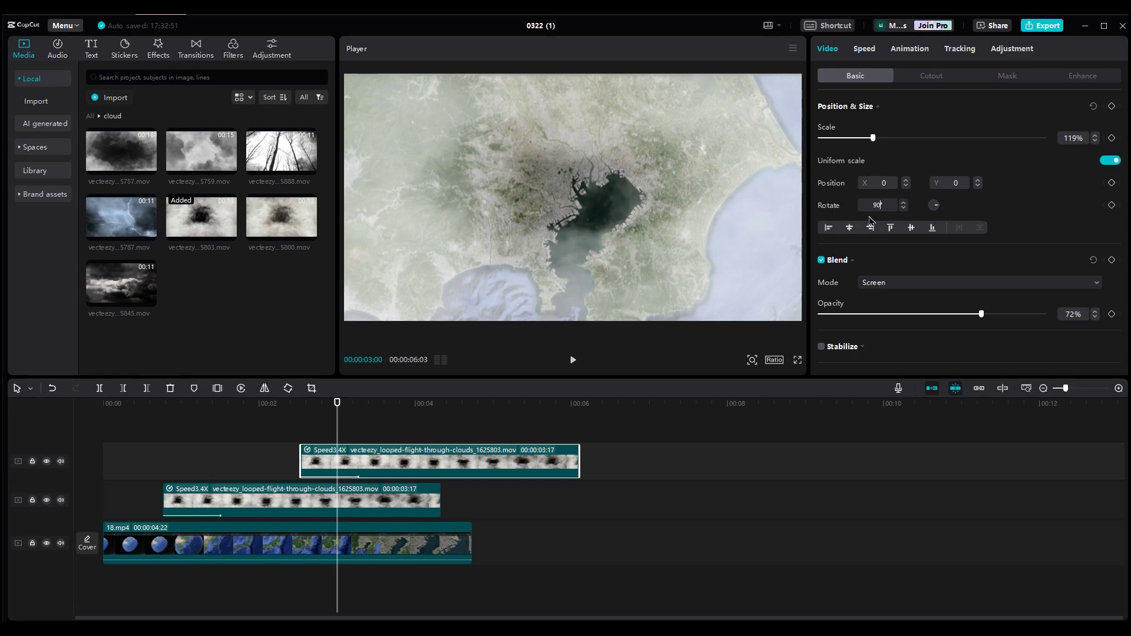
key(Return)
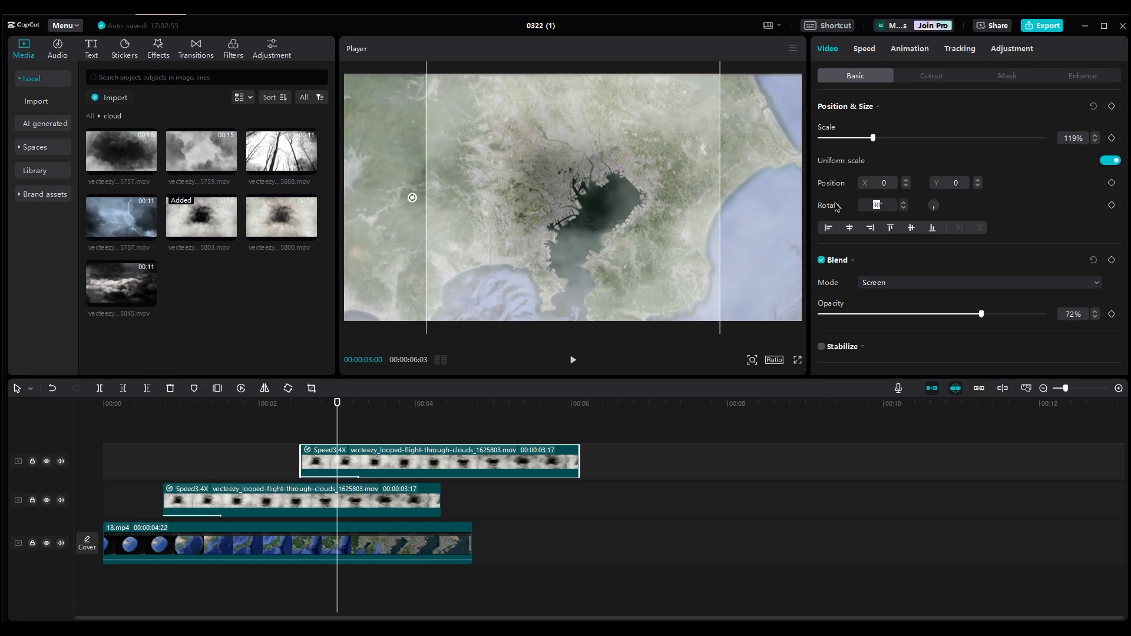
text(0)
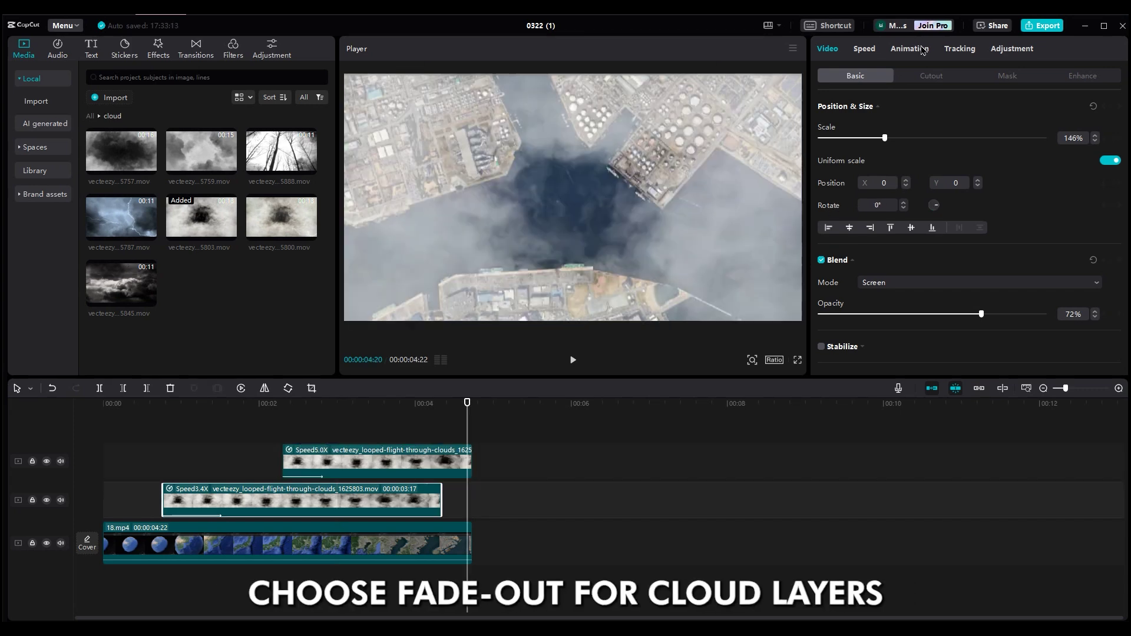
Add a Fade Out animation to both cloud clips
click(917, 50)
click(960, 78)
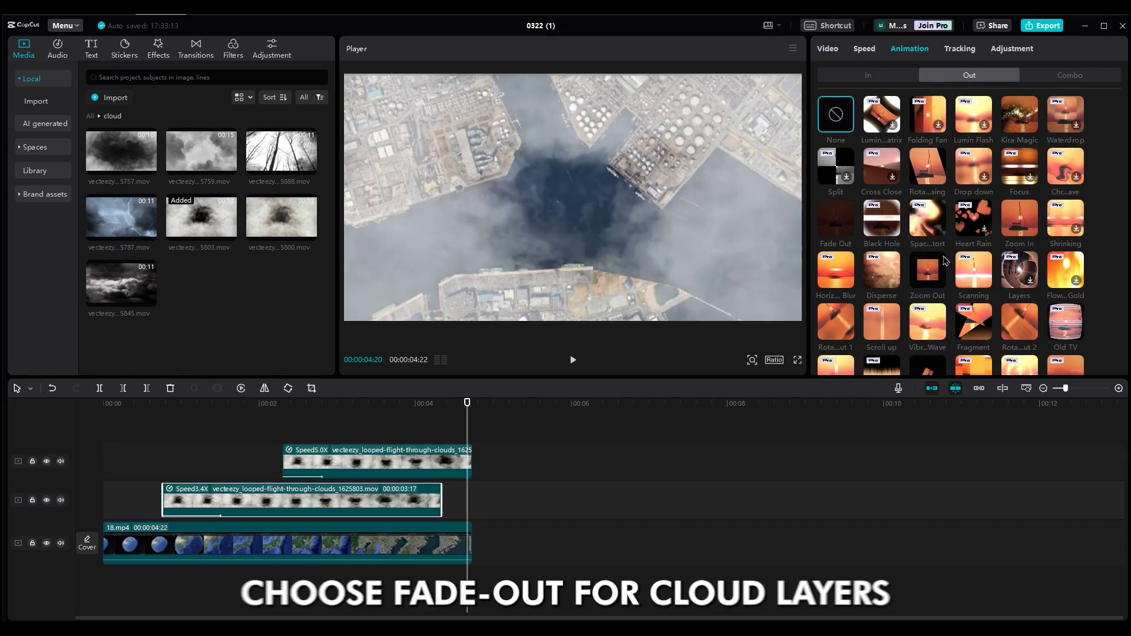
click(836, 219)
click(277, 432)
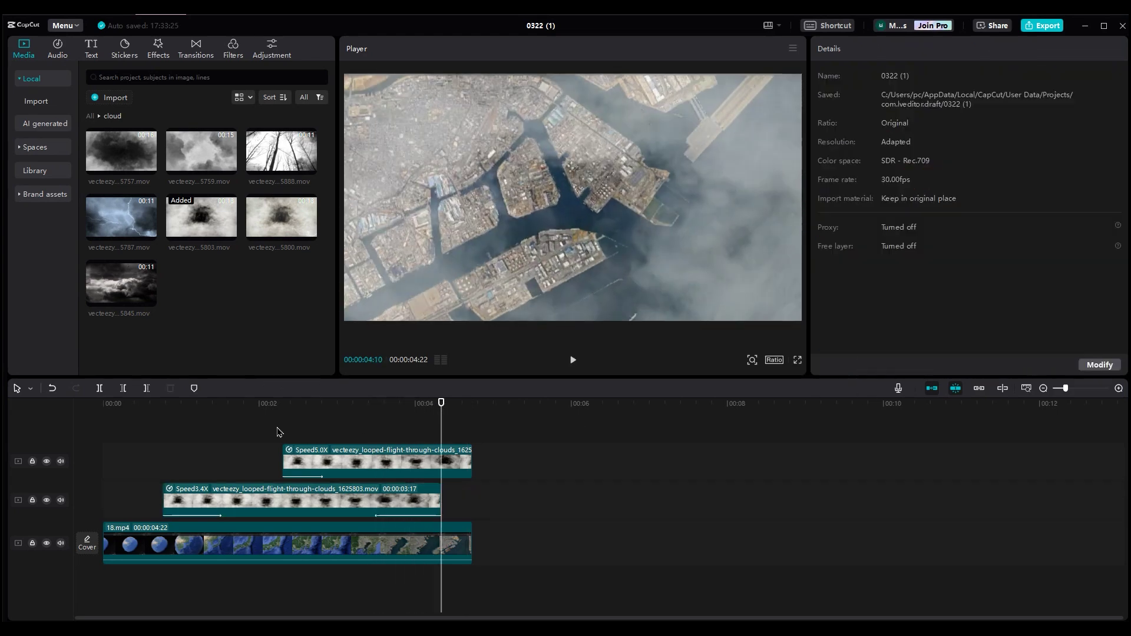
click(445, 466)
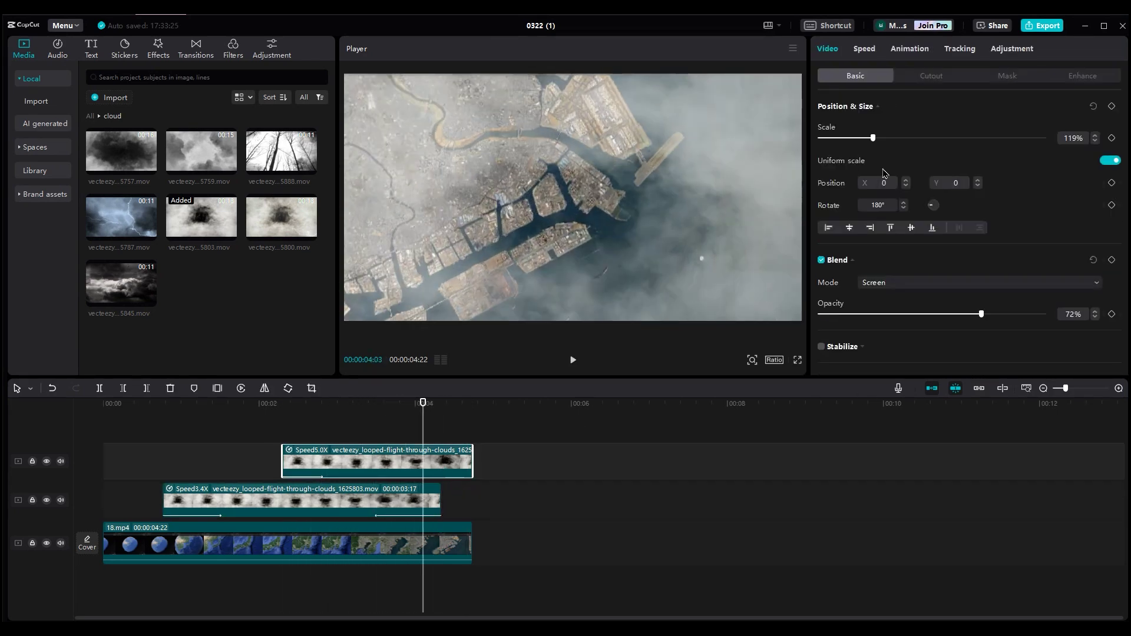
click(907, 49)
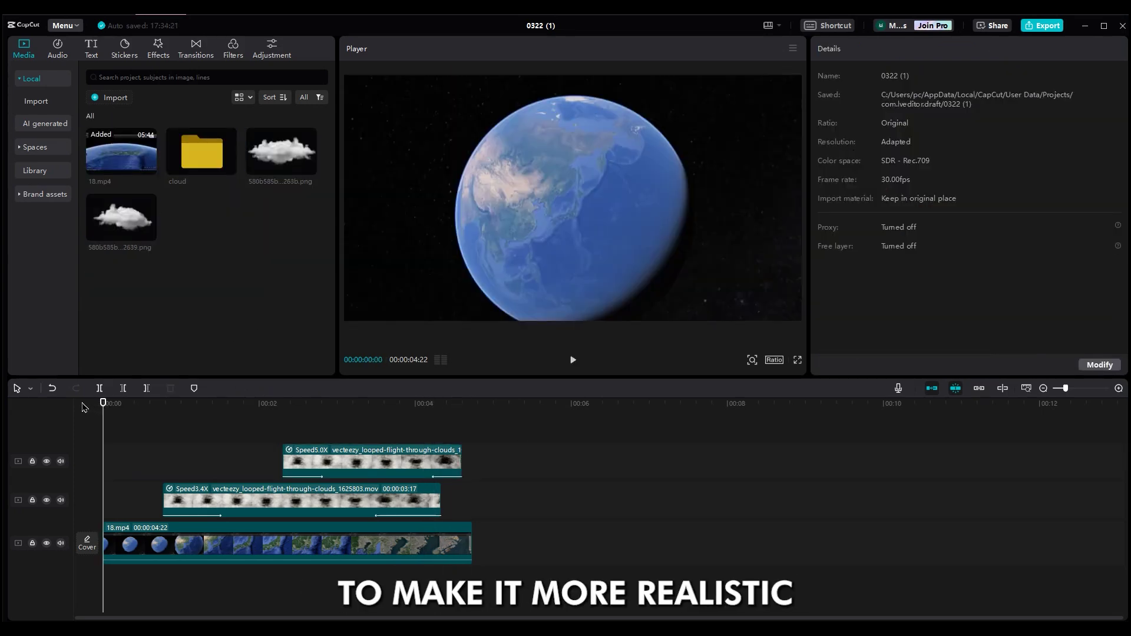
Place the cloud picture ending in 2639.png on a new track, offset it to the frame's lower left, and trim it to the upper cloud clip's start
drag(118, 250, 210, 407)
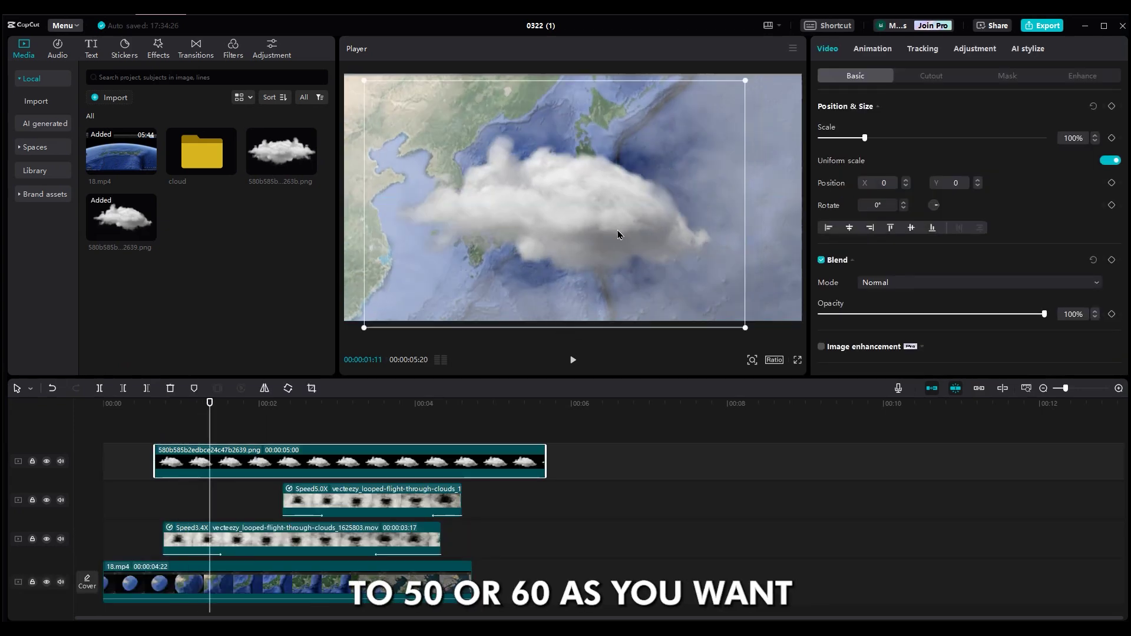
drag(511, 293, 495, 250)
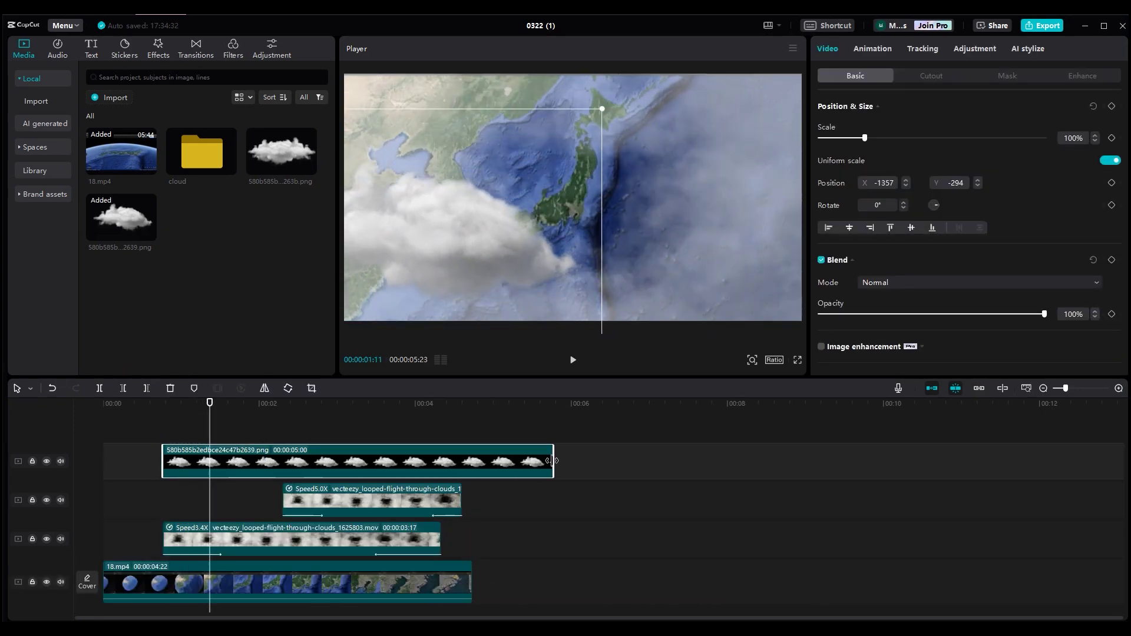
drag(553, 462, 283, 461)
Stack the cloud picture ending in 263b.png above the first with the same length, at 76% scale and position X 1787, Y 810
drag(282, 152, 164, 430)
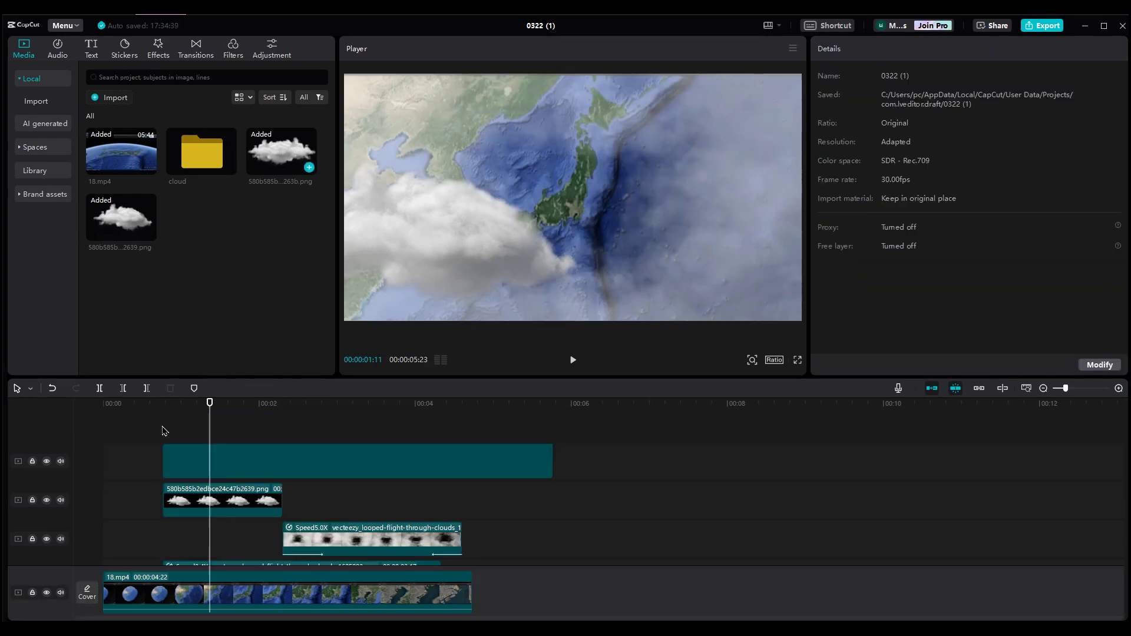
drag(554, 456, 283, 456)
drag(543, 220, 735, 118)
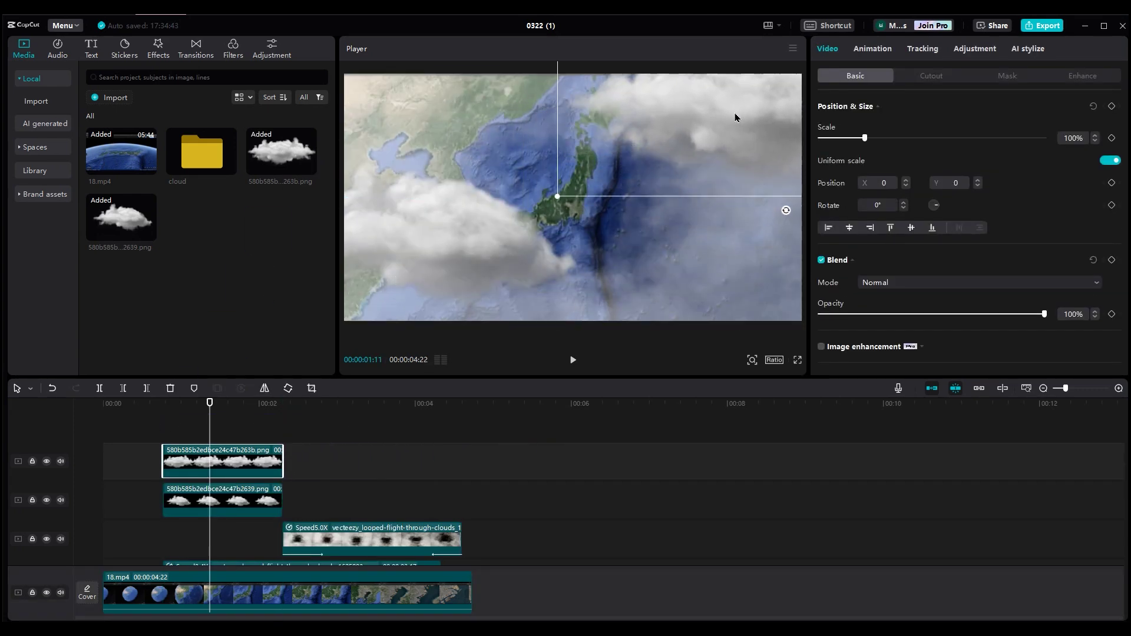
drag(558, 196, 612, 173)
Set the opacity of the 263b cloud to 65% and the 2639 cloud to 66%, and move the latter to X -1483, Y -637
drag(977, 314, 967, 314)
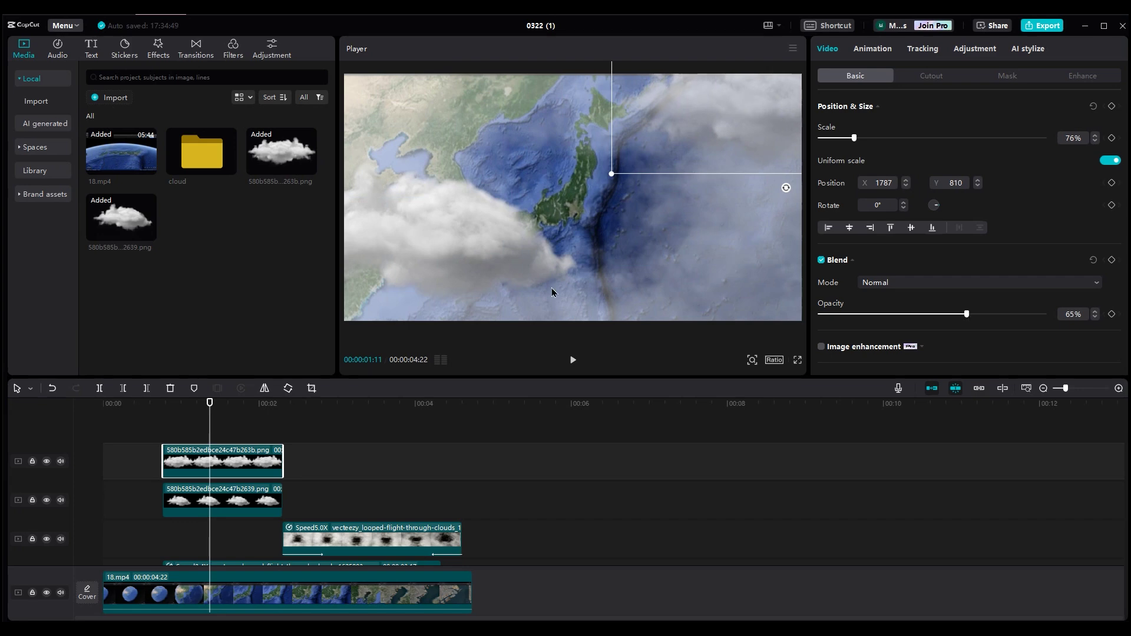
drag(1044, 315, 967, 314)
drag(434, 283, 424, 317)
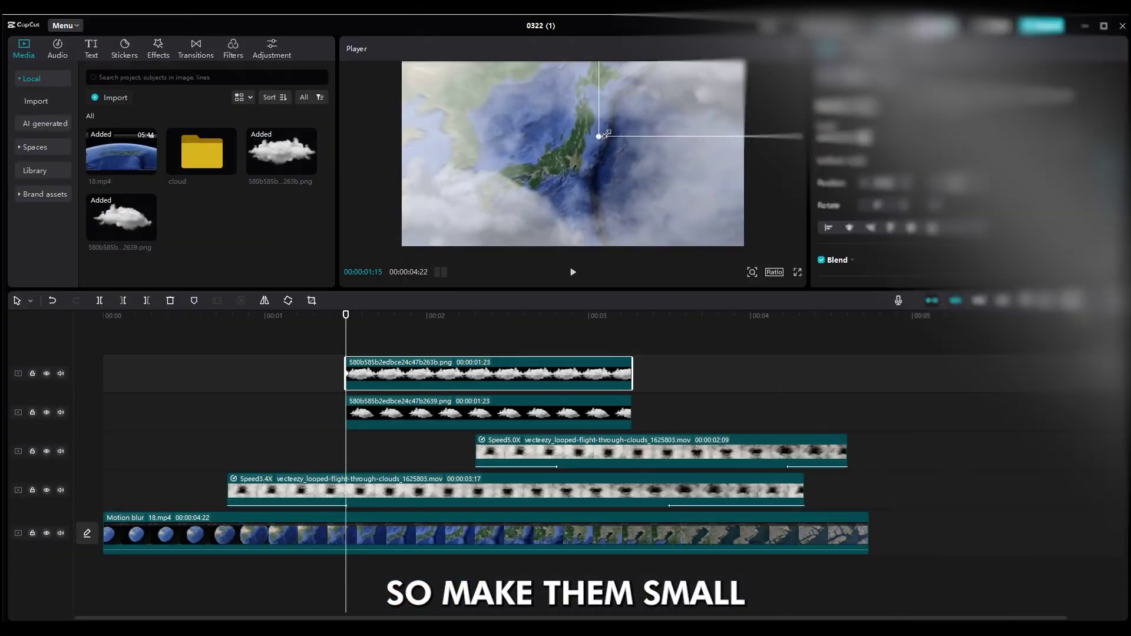
Shrink the 263b cloud to 26% at X 664, Y 248, and the 2639 cloud to 40% at X -780, Y -390
drag(606, 134, 639, 140)
click(664, 147)
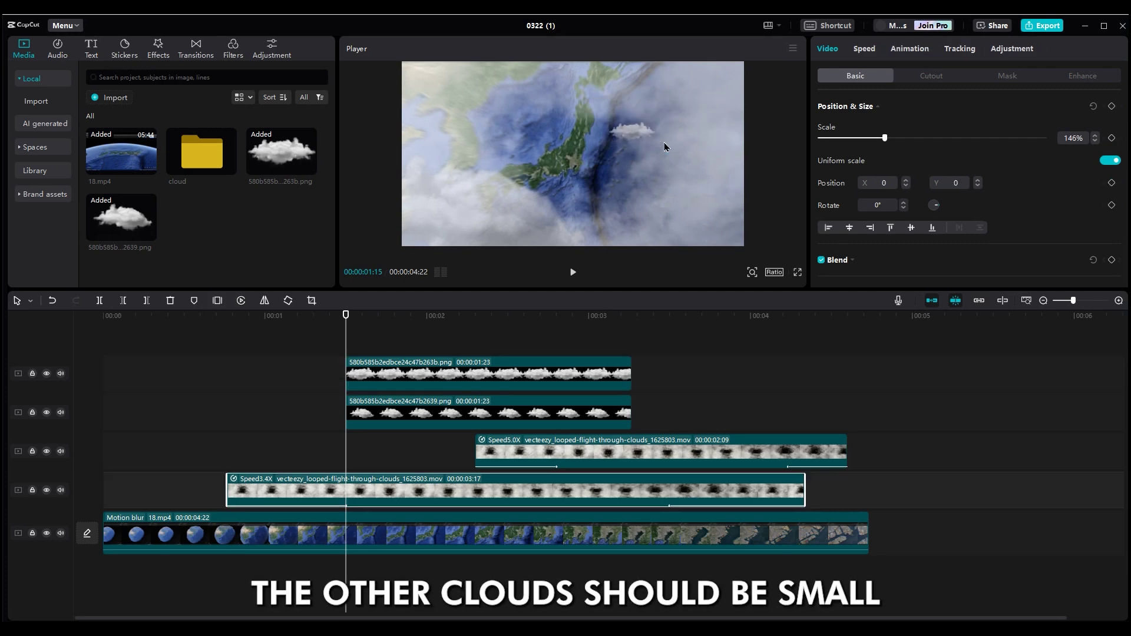
click(632, 130)
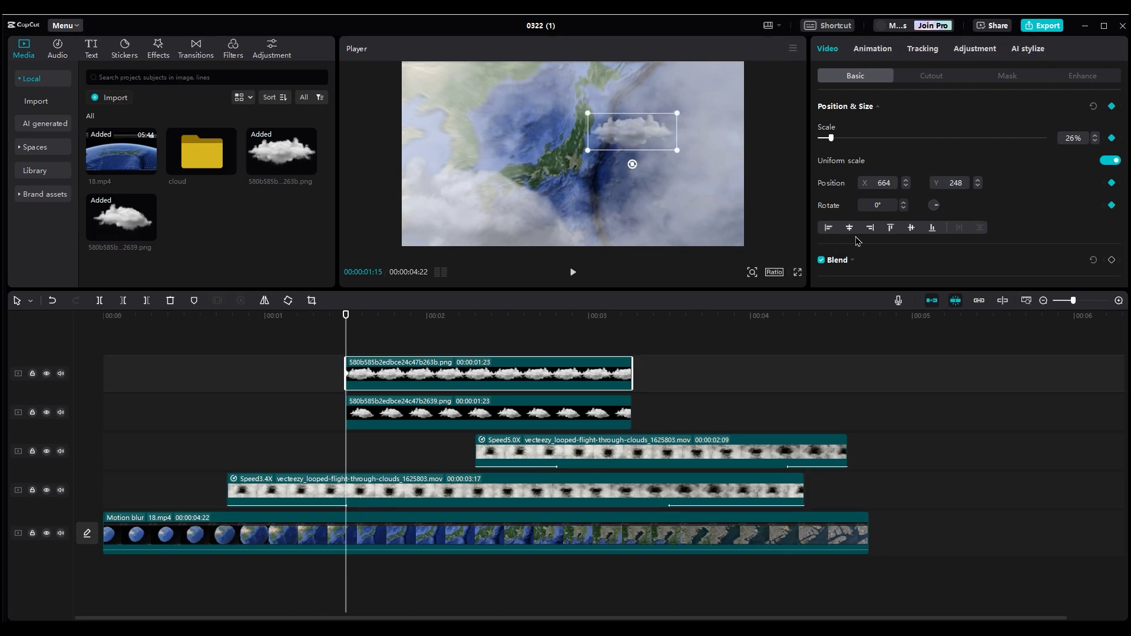
click(363, 418)
drag(609, 114, 561, 227)
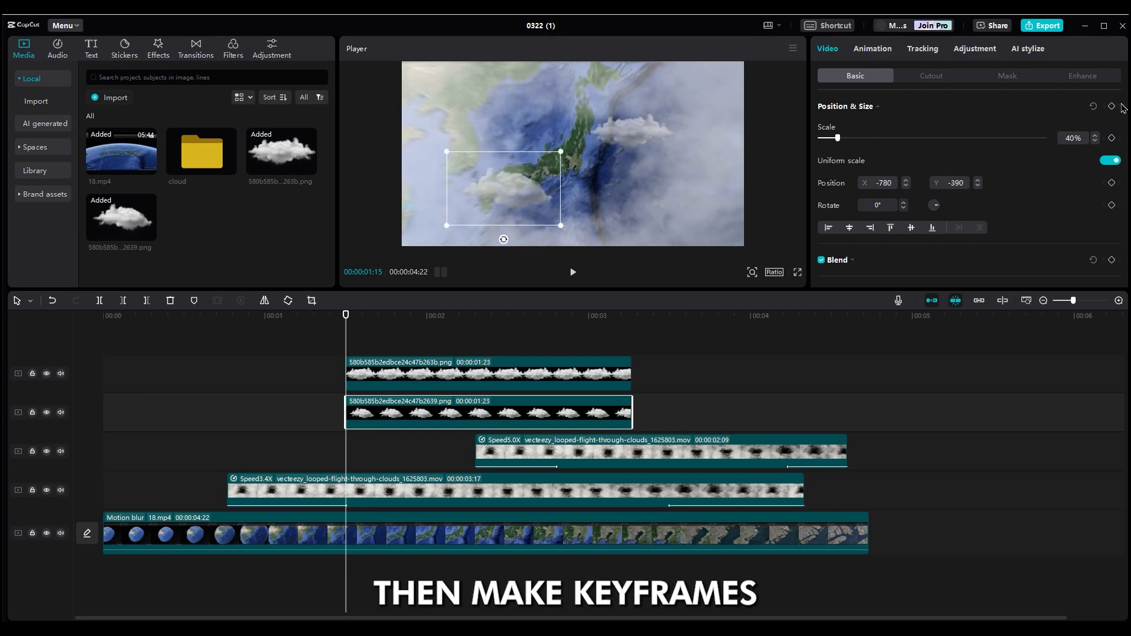
Keyframe both cloud pictures growing outward past the frame by 00:00:03:07, with the 263b cloud at 148% scale and X 2072, Y 641
click(384, 340)
click(364, 373)
drag(383, 315, 627, 334)
click(365, 418)
drag(712, 169, 777, 191)
drag(642, 173, 766, 138)
drag(613, 155, 394, 211)
drag(471, 187, 755, 91)
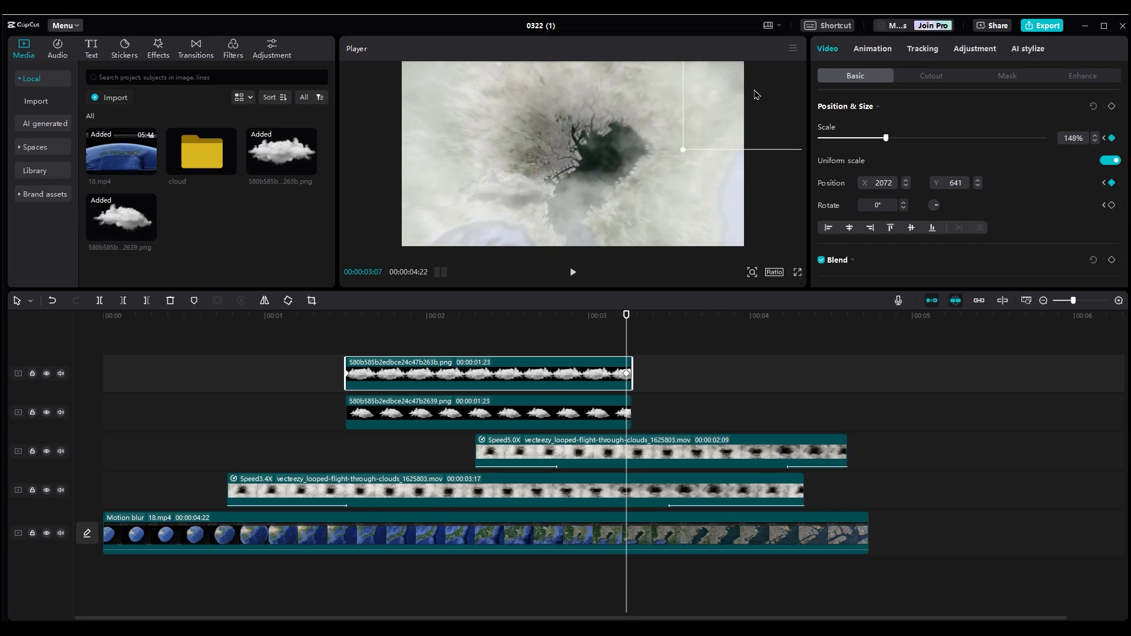
drag(690, 291, 435, 287)
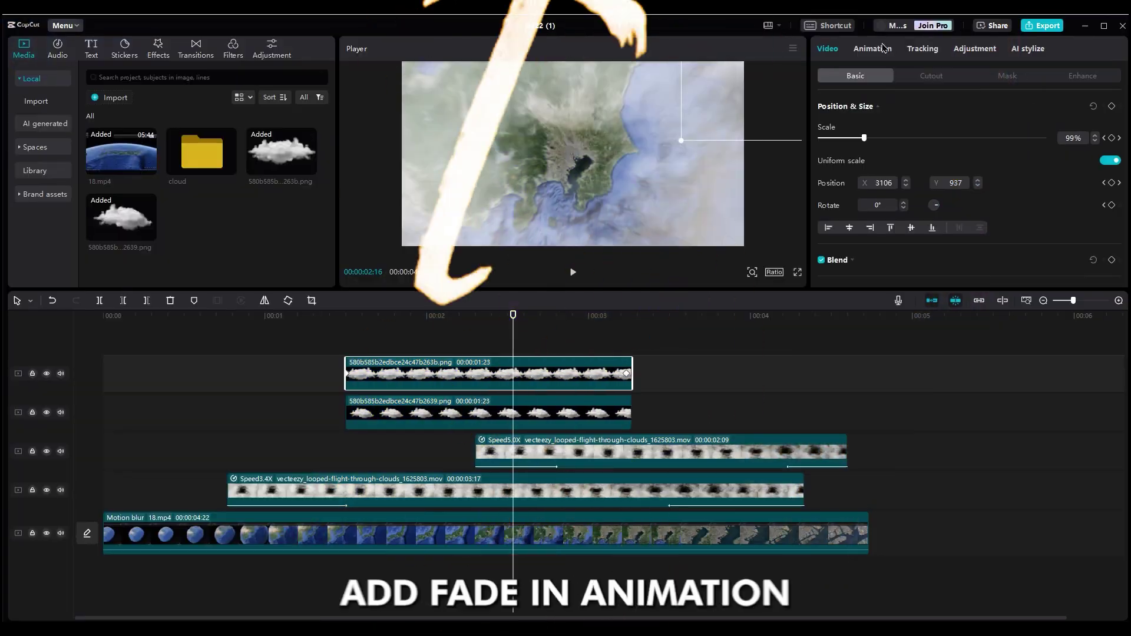
Give both cloud pictures a Fade In animation and duplicate the pair twice on higher tracks, each copy starting later in the zoom
click(880, 48)
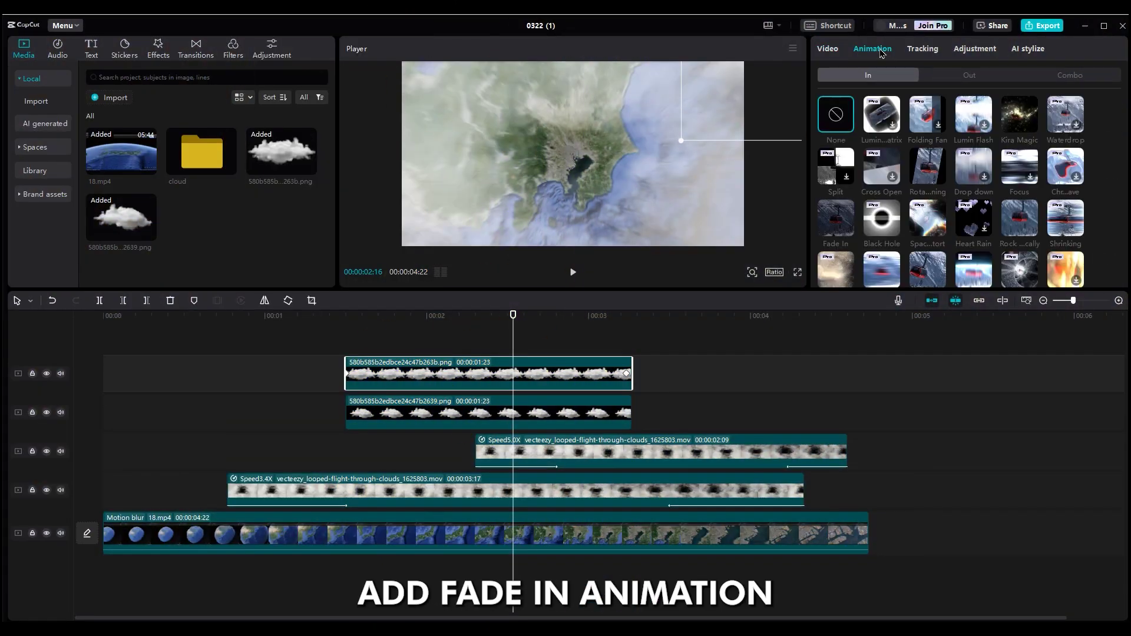
click(842, 218)
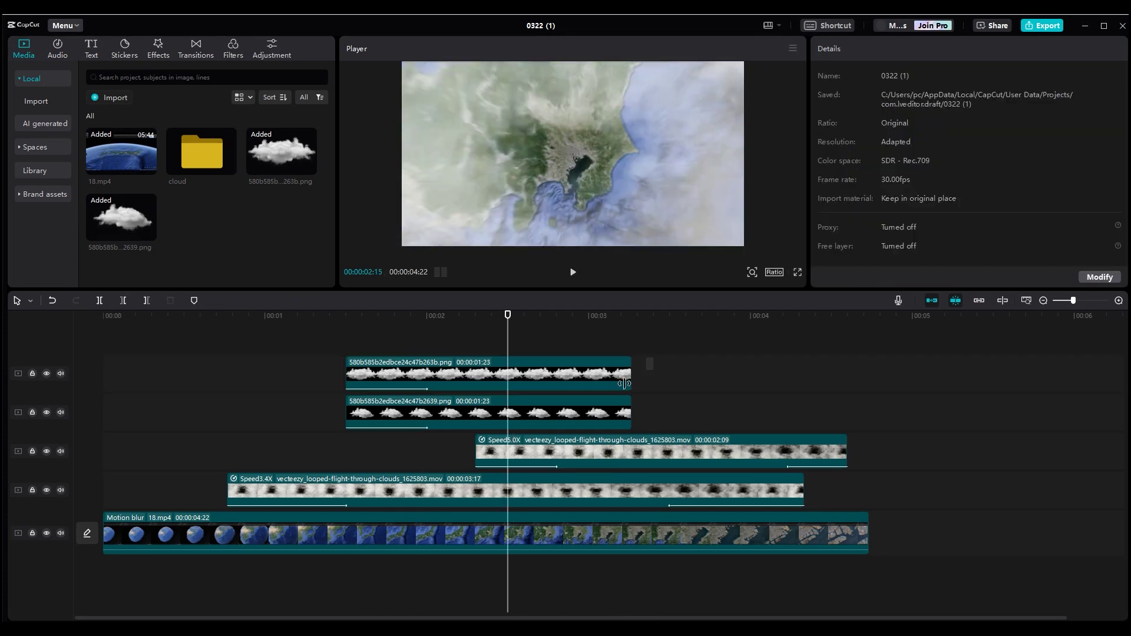
drag(652, 357, 538, 415)
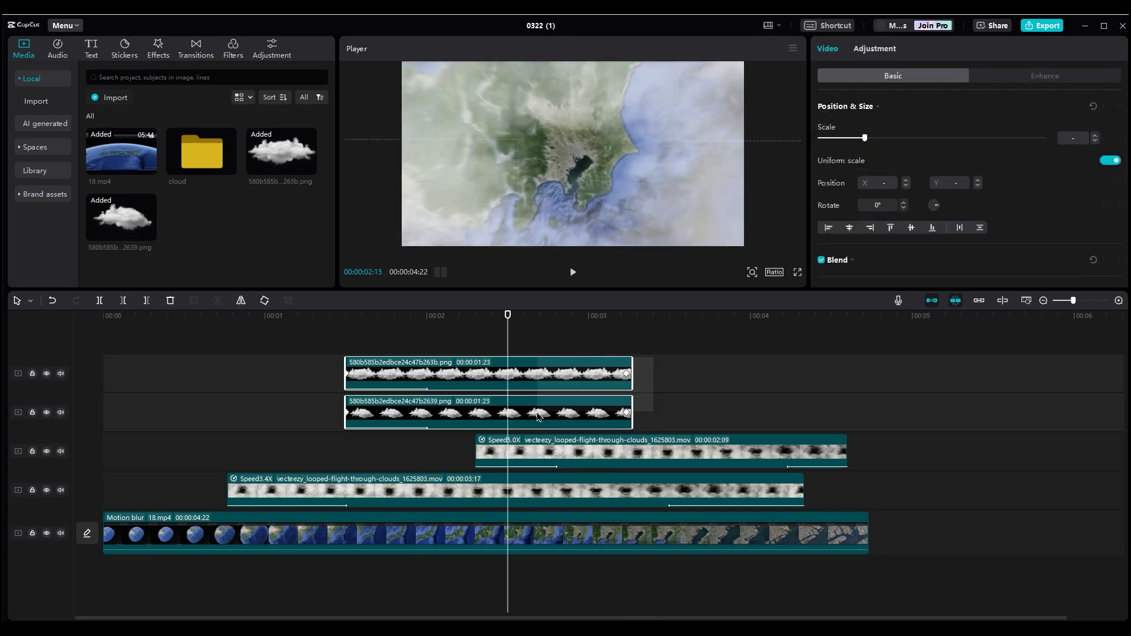
drag(422, 417, 563, 348)
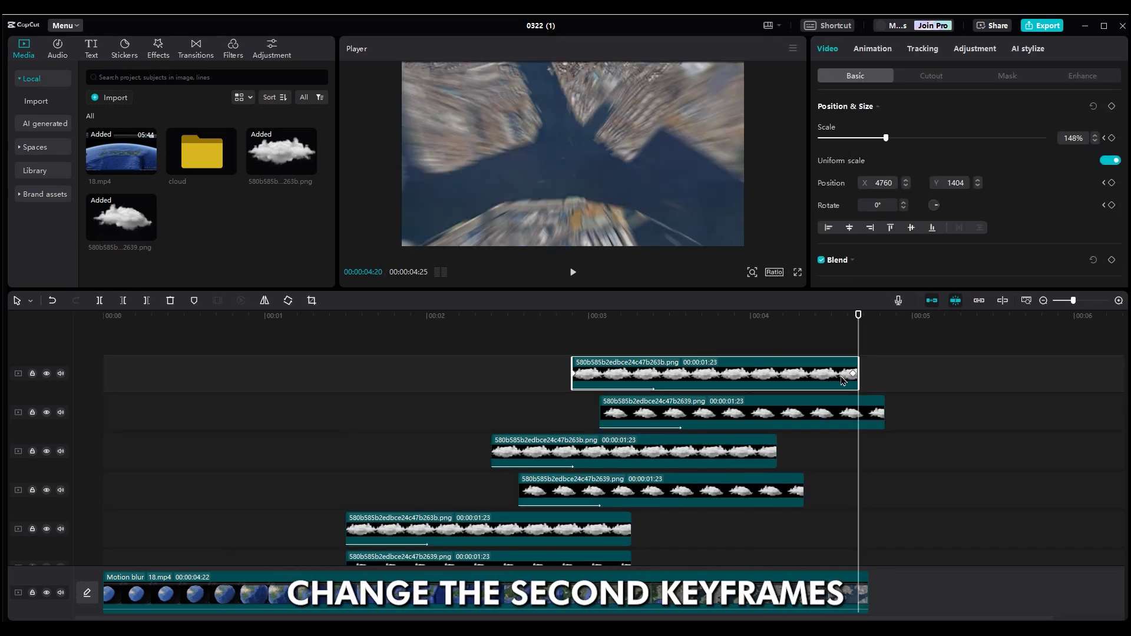
Adjust the second keyframes of the topmost cloud pair near 00:00:04:20, with the 2639 cloud at 159% scale and X -3496, Y -1384
drag(855, 319, 854, 316)
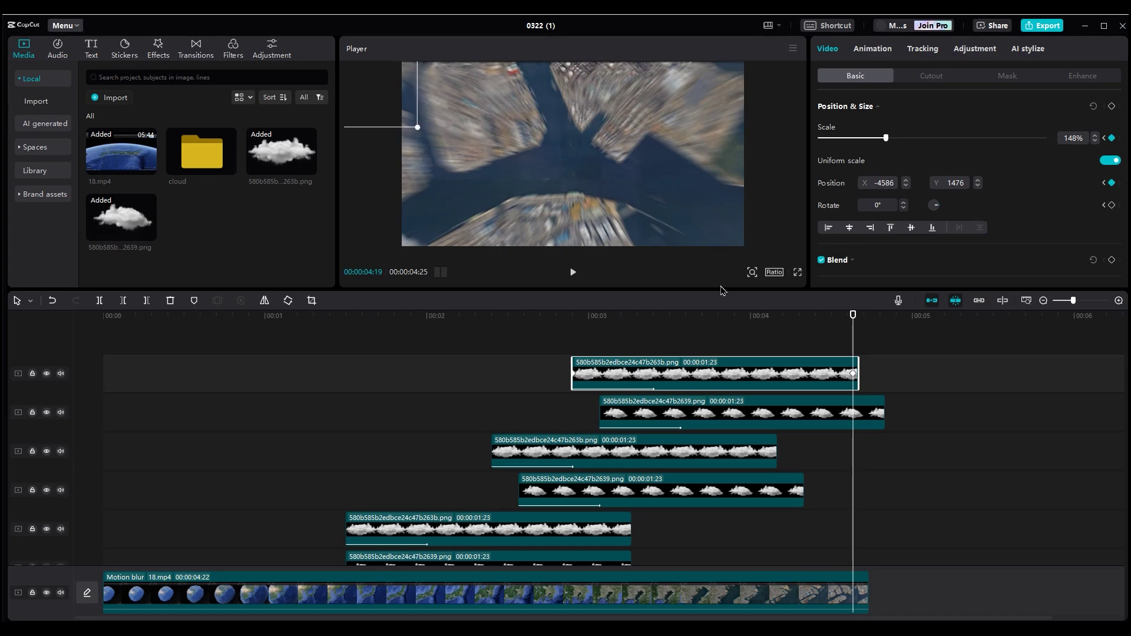
click(876, 414)
click(854, 319)
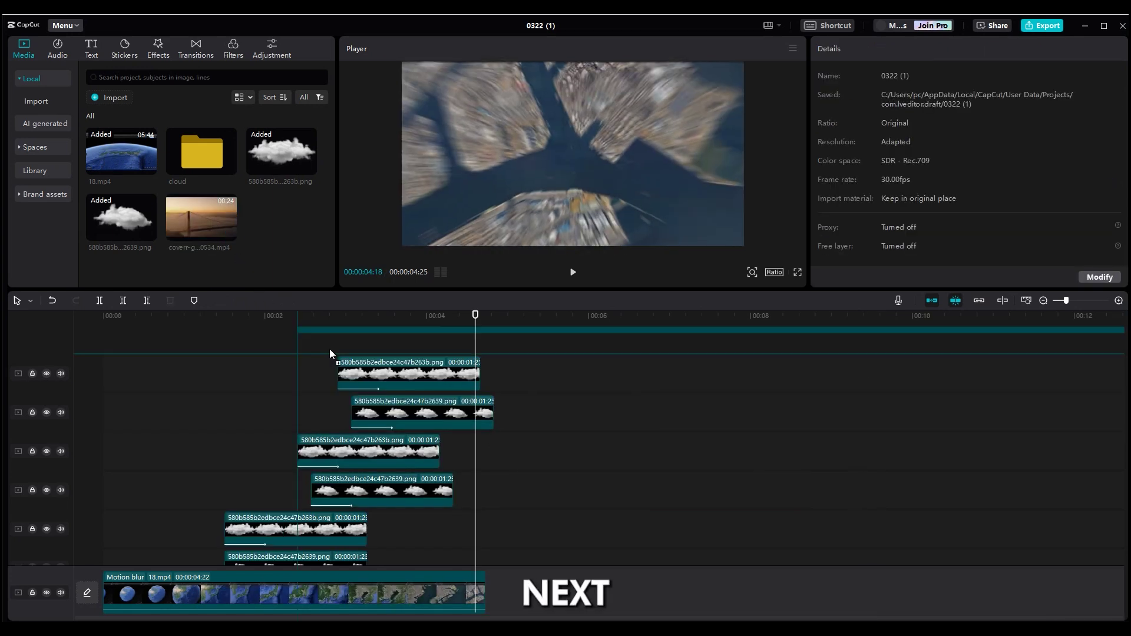
Place the Golden Gate Bridge clip right after 18.mp4, join them with a 0.9 s Pull in camera transition, and preview it
drag(328, 354, 487, 581)
scroll(499, 537, down, 4)
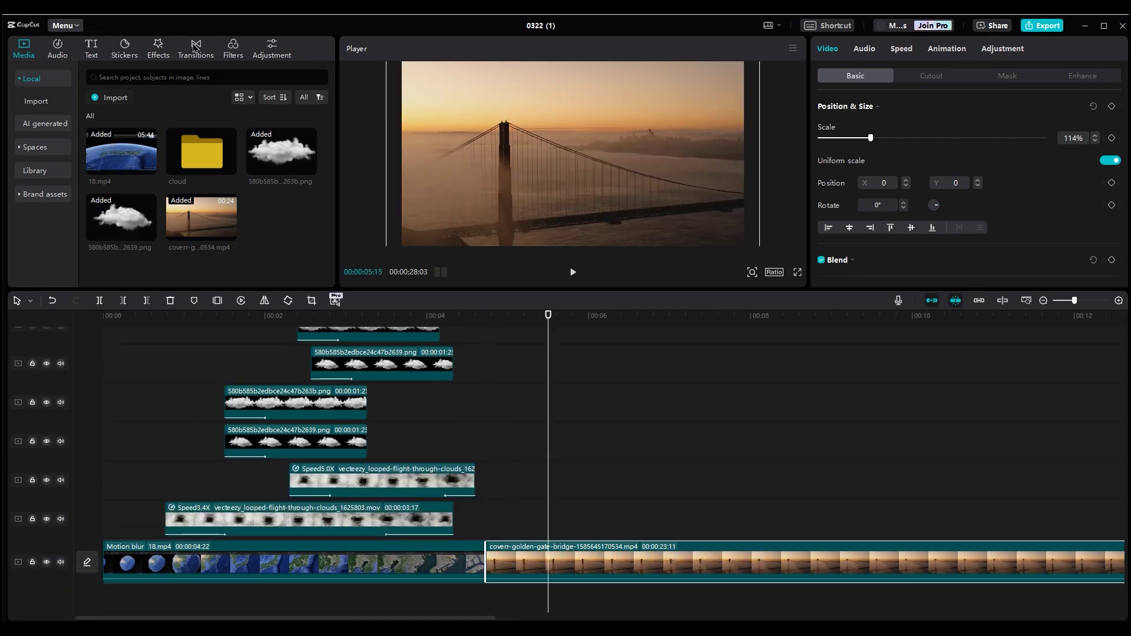
click(195, 47)
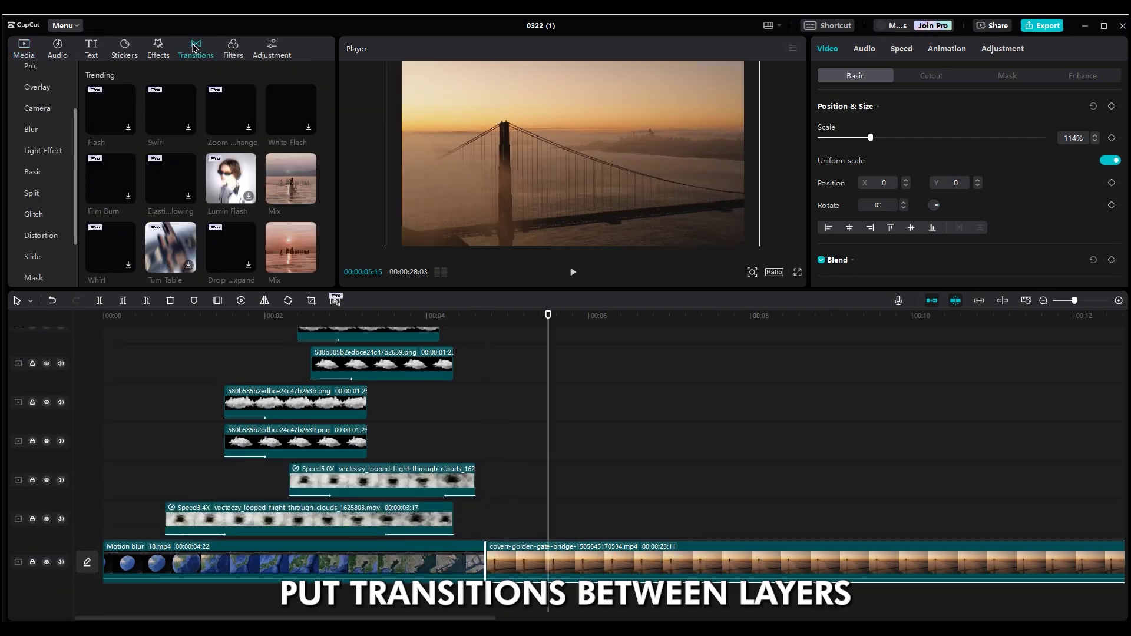
click(49, 151)
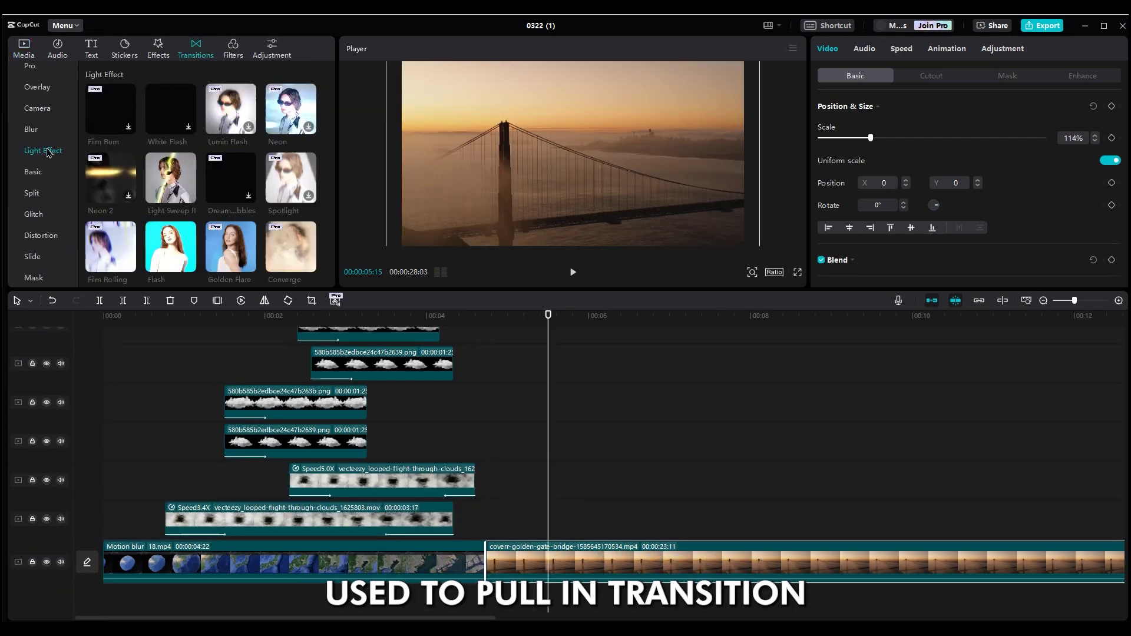
click(37, 108)
scroll(281, 239, down, 1)
drag(281, 239, 520, 561)
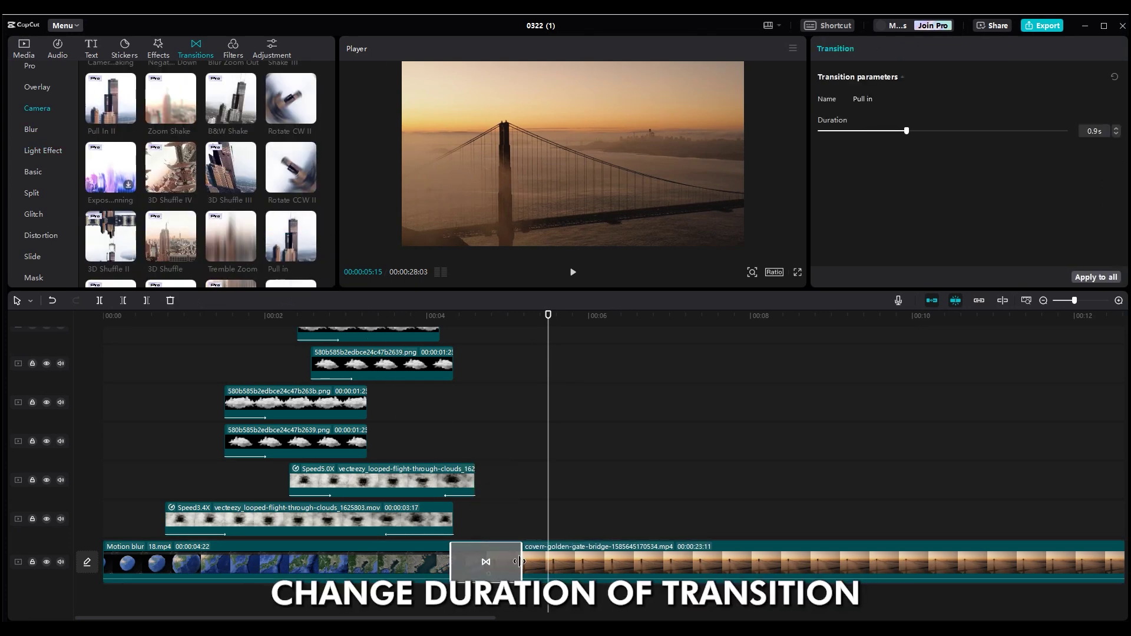
click(420, 416)
key(space)
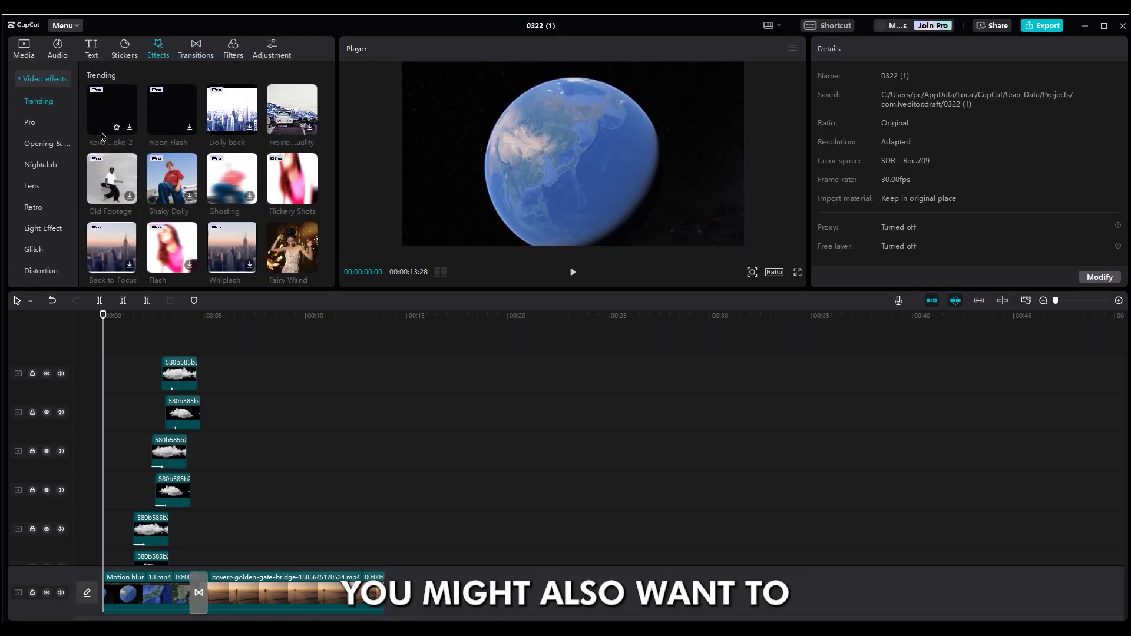
Add the TV Lines effect above all clips from 00:00:00:00 and extend it to the end of the cloud zoom
scroll(50, 213, down, 3)
click(29, 218)
scroll(291, 242, down, 1)
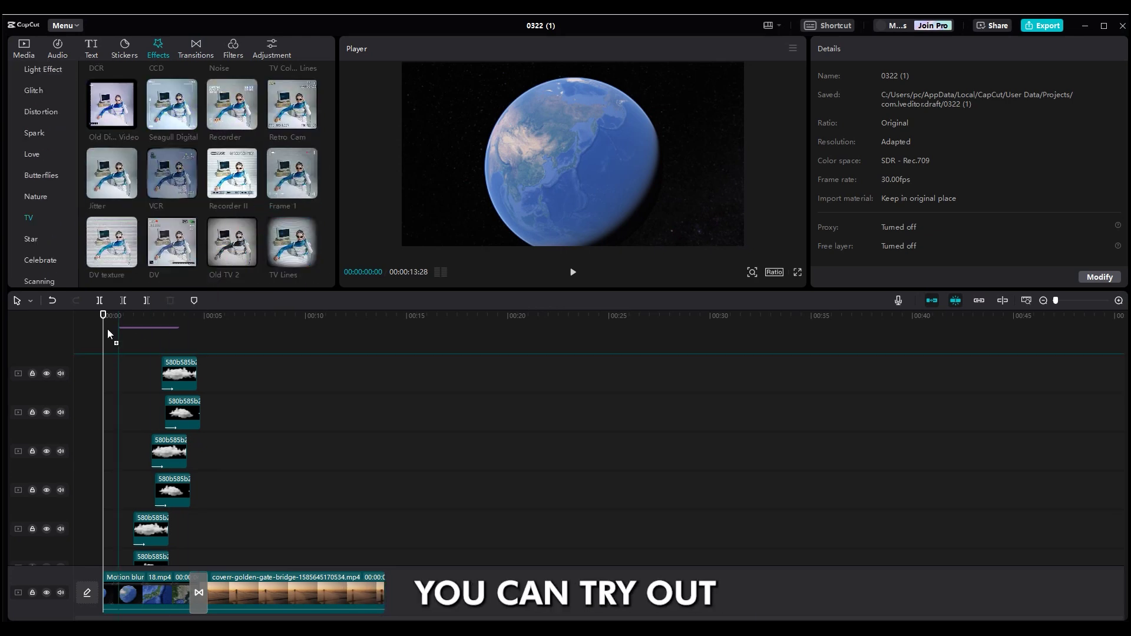
drag(114, 333, 110, 337)
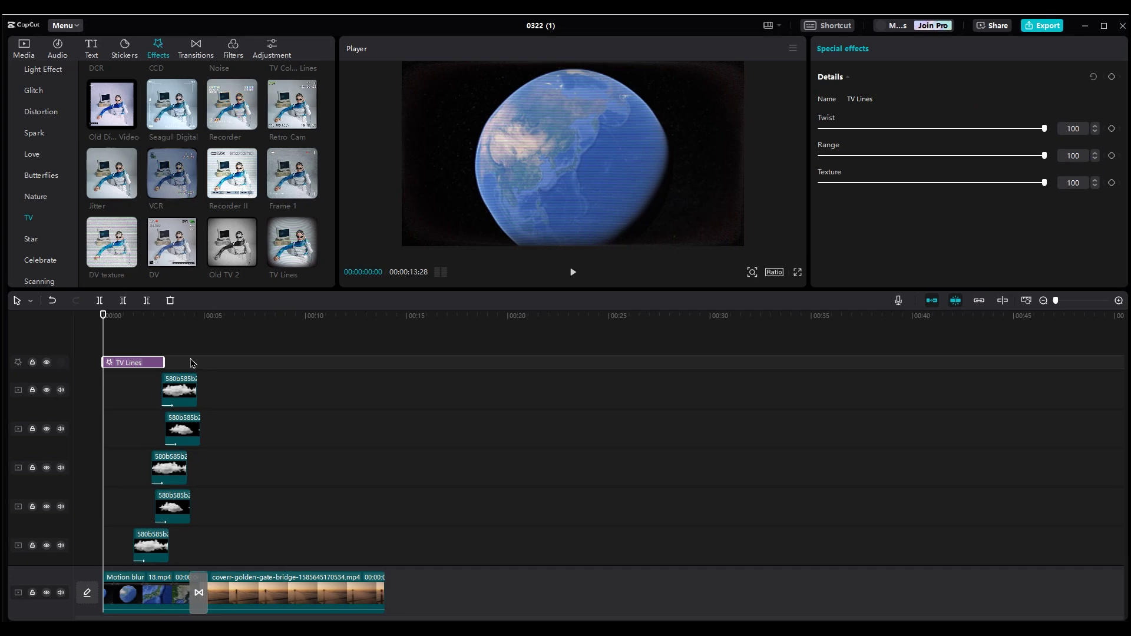
drag(162, 358, 202, 361)
click(140, 318)
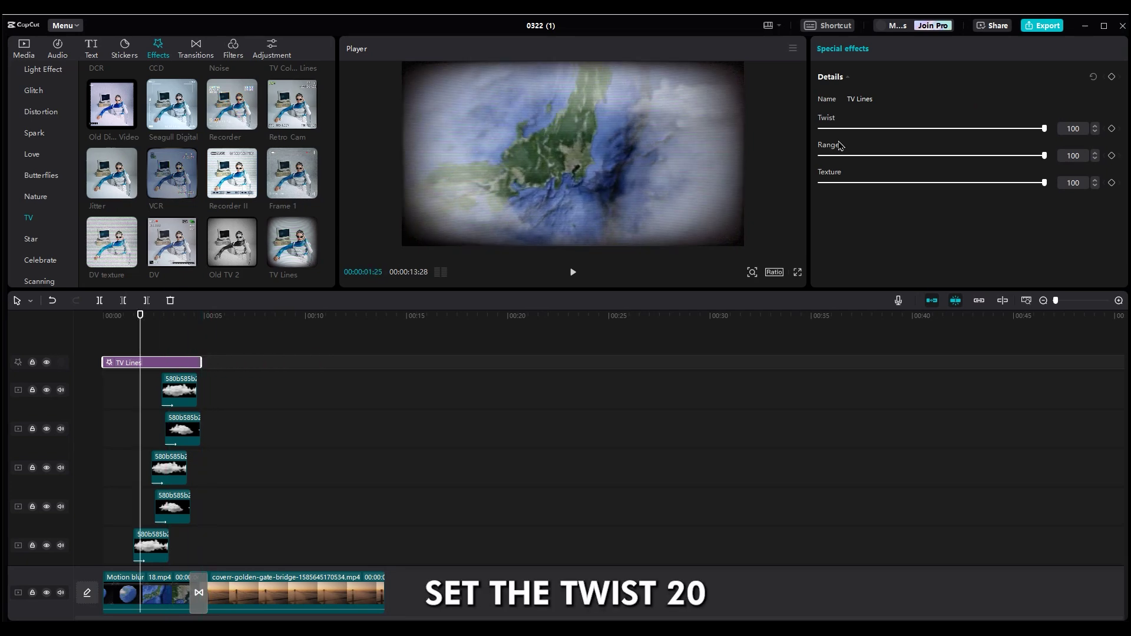